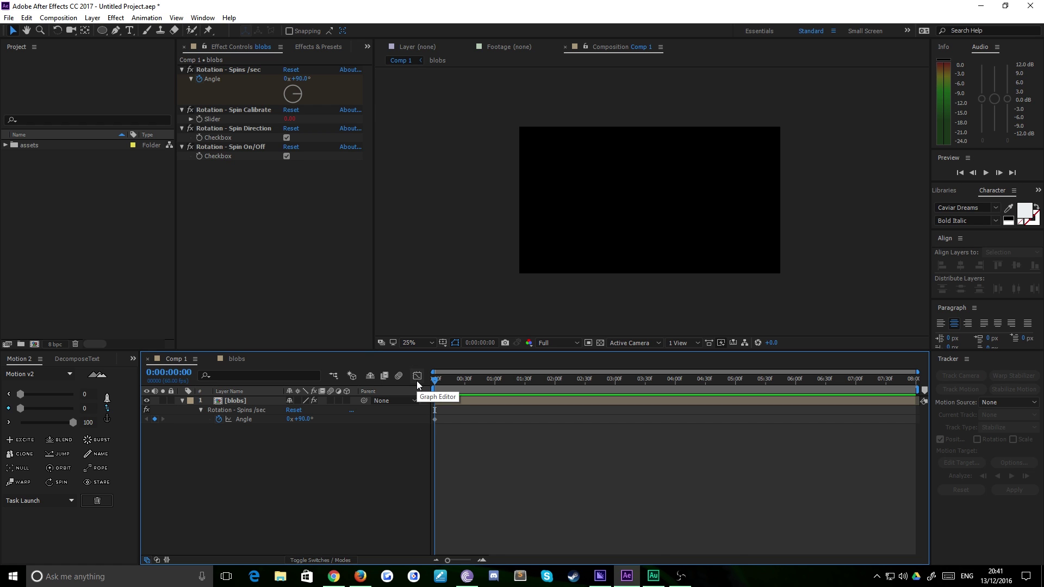
# - Preview Comp 1's blob animation, stop at 0:00:02:03, and open the [blobs] precomposition
pyautogui.press('space')
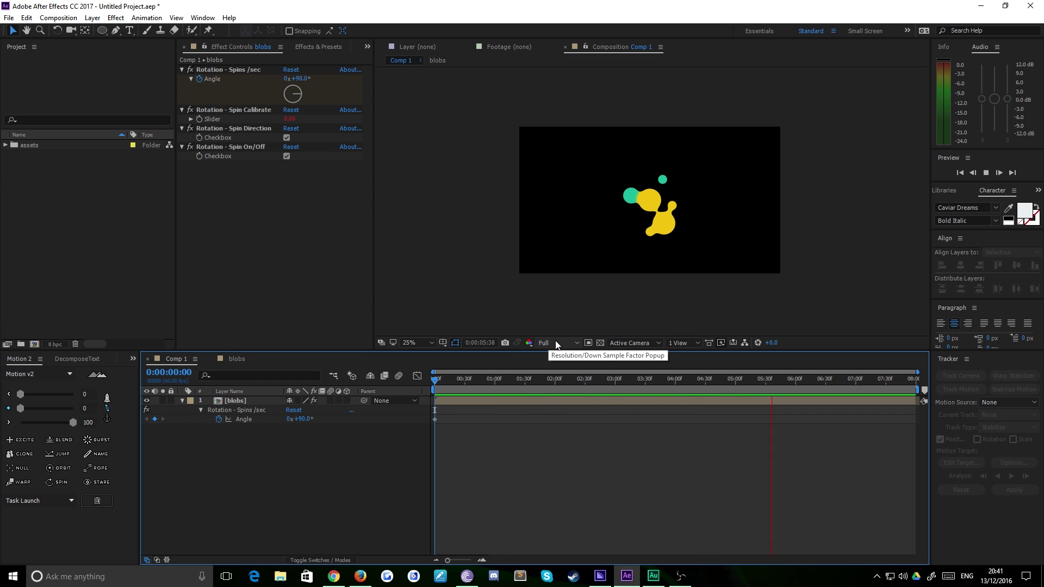
pyautogui.click(558, 379)
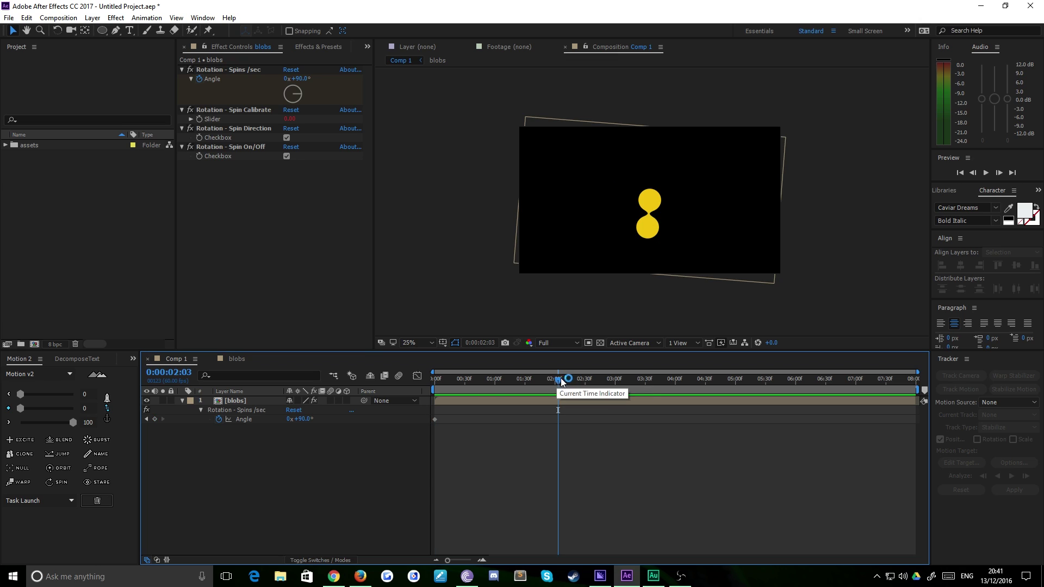
pyautogui.doubleClick(243, 400)
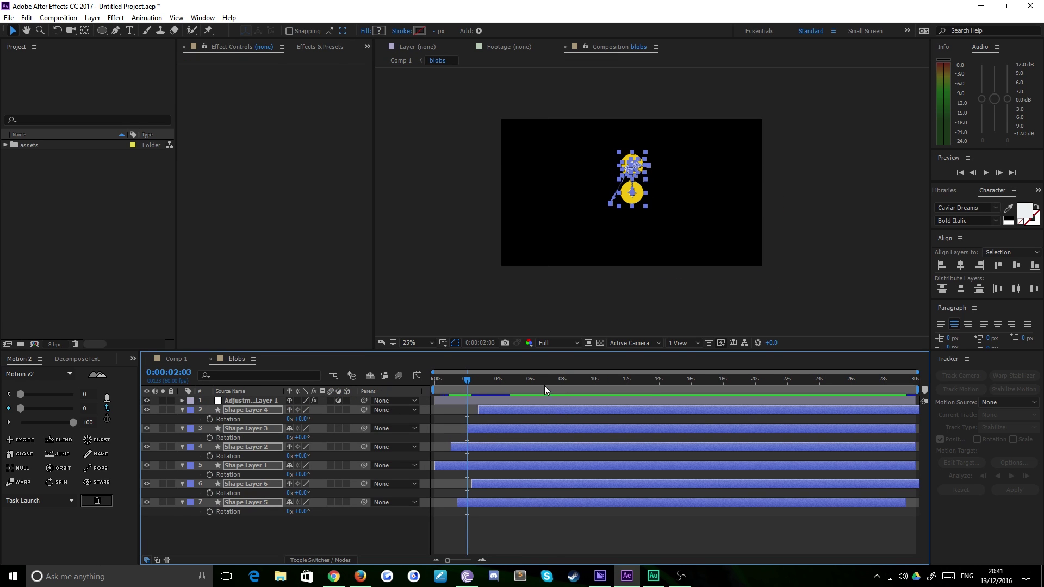
pyautogui.moveTo(544, 389); pyautogui.dragTo(588, 381)
pyautogui.press('.')
pyautogui.press('.')
pyautogui.press('.')
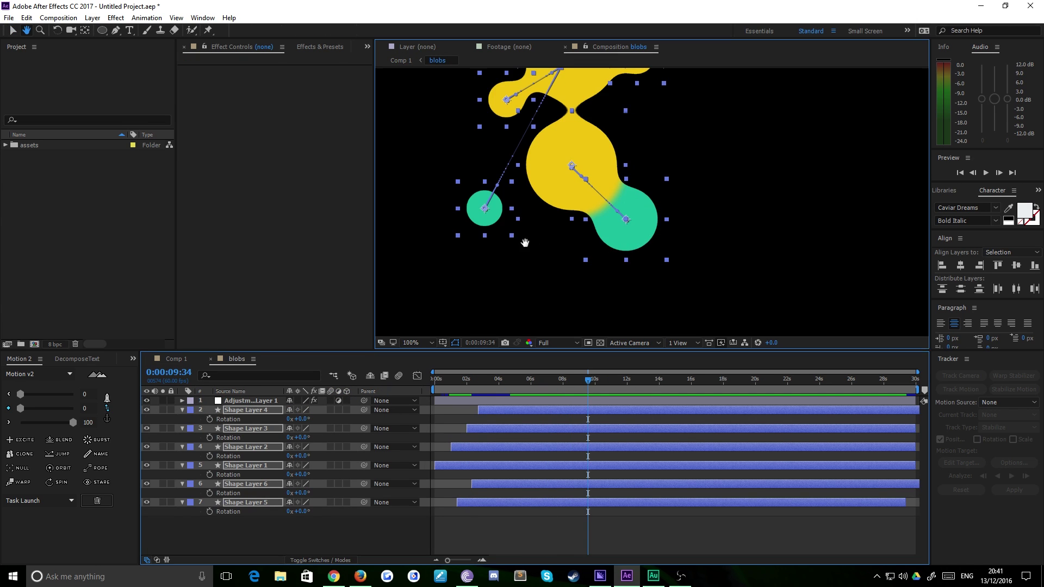
pyautogui.moveTo(525, 242); pyautogui.dragTo(602, 240)
pyautogui.press('v')
pyautogui.click(700, 230)
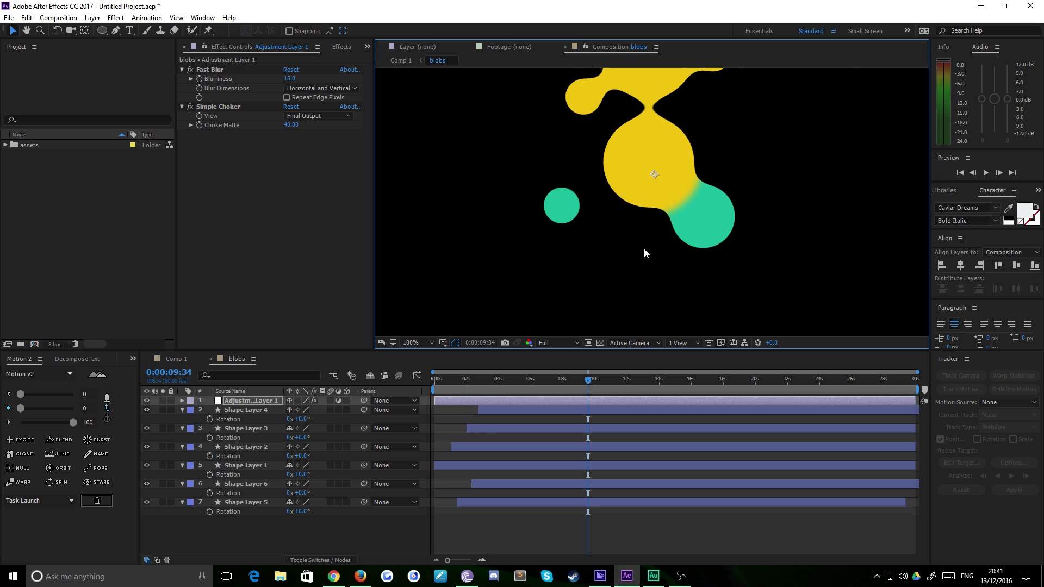
pyautogui.click(514, 411)
pyautogui.moveTo(591, 117)
pyautogui.mouseDown()
pyautogui.moveTo(612, 209)
pyautogui.moveTo(610, 140)
pyautogui.moveTo(677, 96)
pyautogui.moveTo(729, 103)
pyautogui.moveTo(751, 144)
pyautogui.moveTo(711, 211)
pyautogui.moveTo(678, 235)
pyautogui.moveTo(606, 250)
pyautogui.moveTo(588, 291)
pyautogui.moveTo(605, 324)
pyautogui.moveTo(544, 304)
pyautogui.moveTo(598, 291)
pyautogui.moveTo(634, 212)
pyautogui.moveTo(584, 189)
pyautogui.mouseUp()
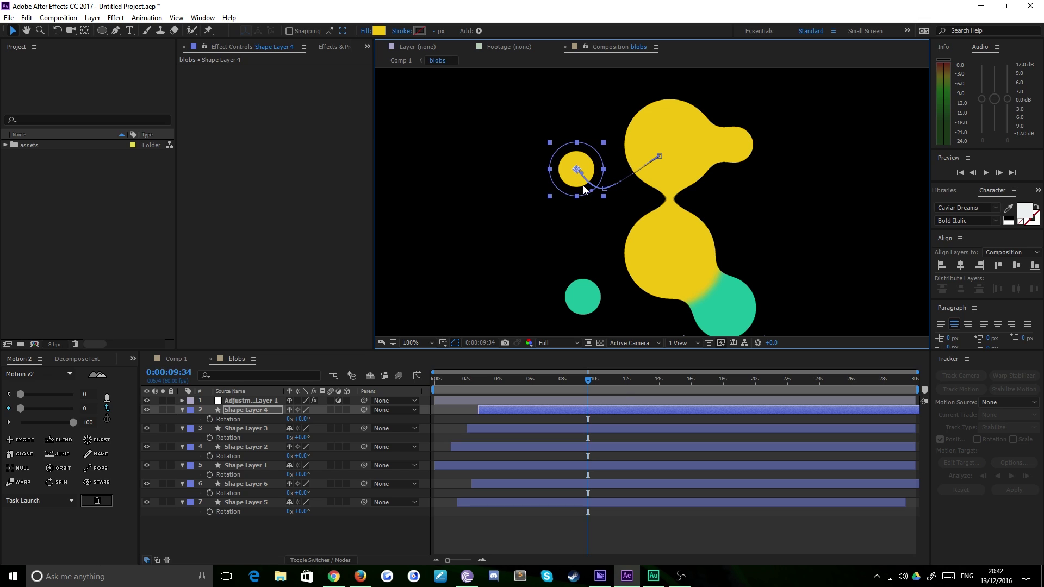
pyautogui.hotkey('ctrl', 'z')
# - Create Comp 2 at 1920x1080, 60 fps, 30 seconds, and fit its frame in the viewer
pyautogui.click(96, 229)
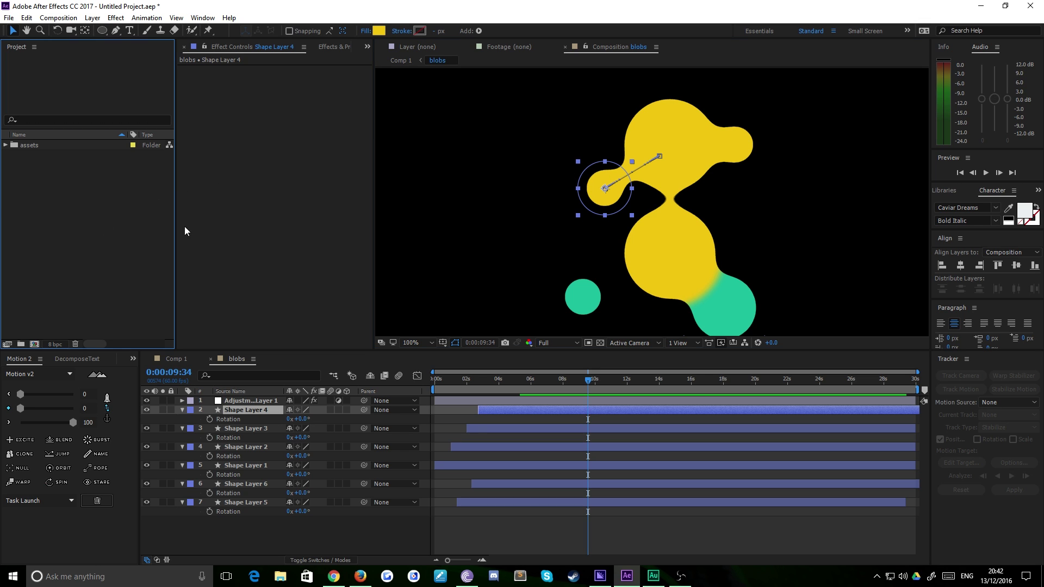
pyautogui.click(59, 18)
pyautogui.click(77, 24)
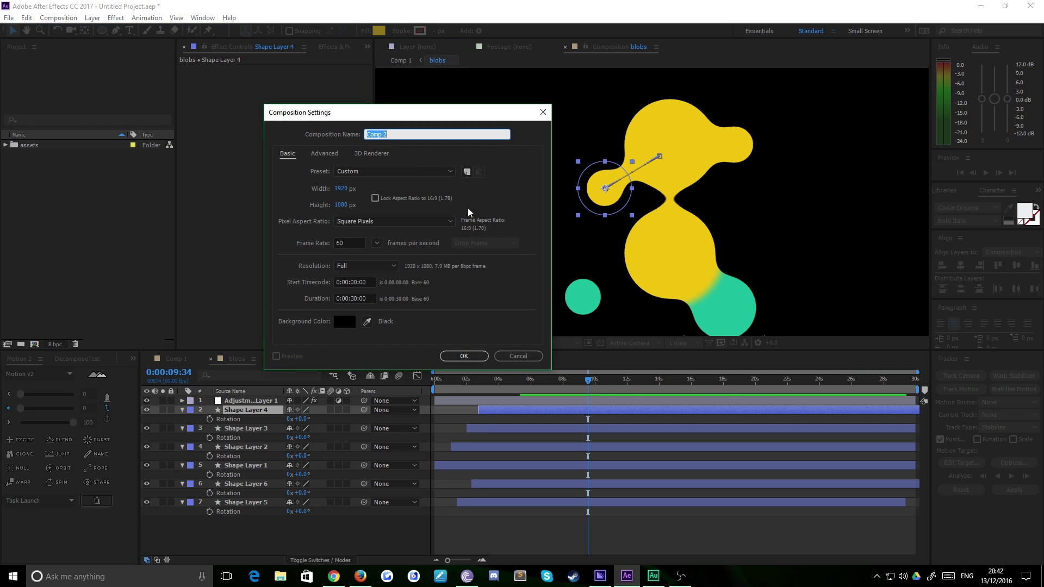
pyautogui.moveTo(379, 117); pyautogui.dragTo(373, 74)
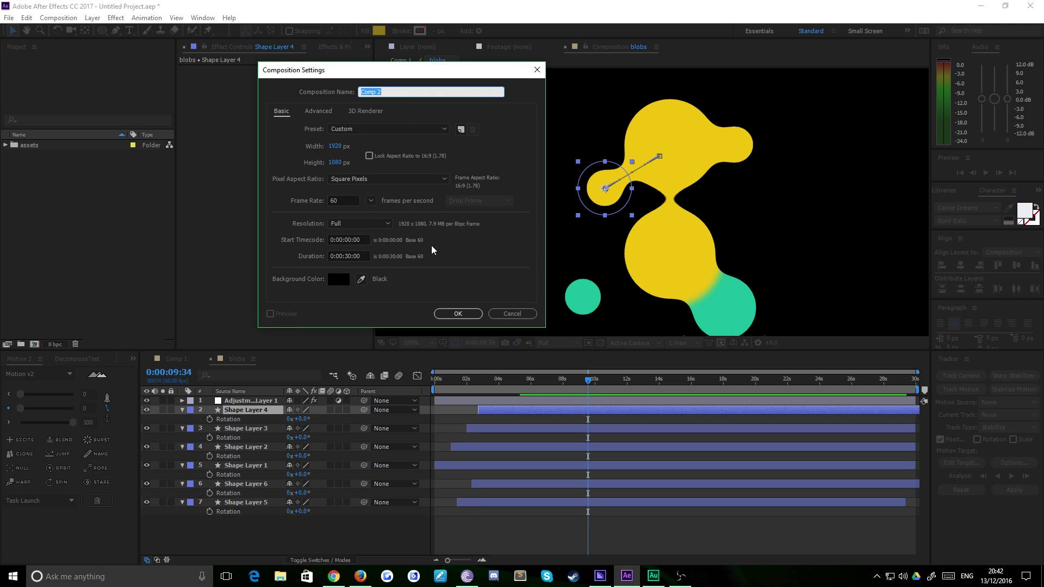
pyautogui.click(445, 314)
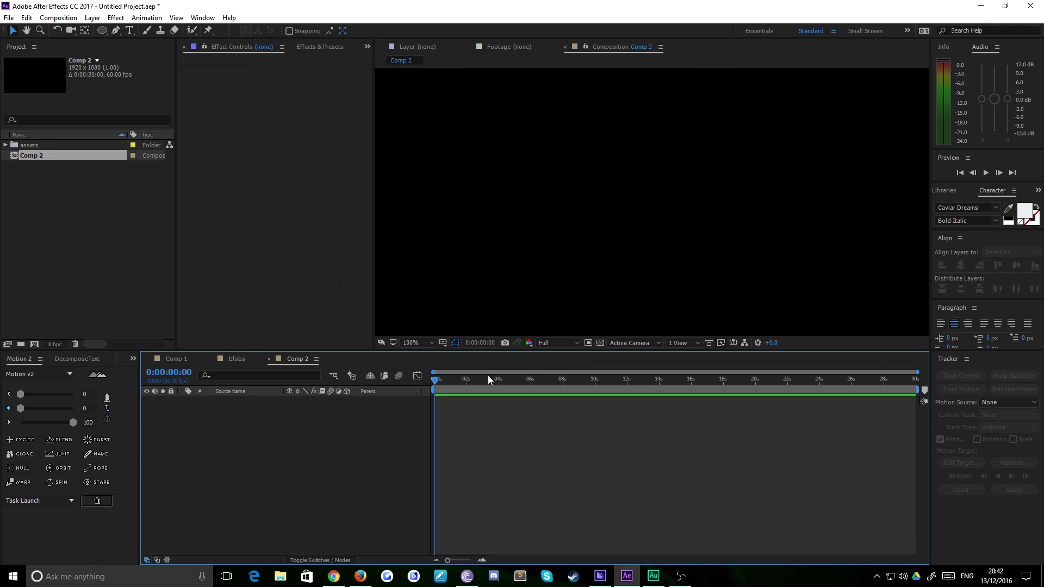
pyautogui.press(',')
pyautogui.press(',')
pyautogui.press(',')
pyautogui.press(',')
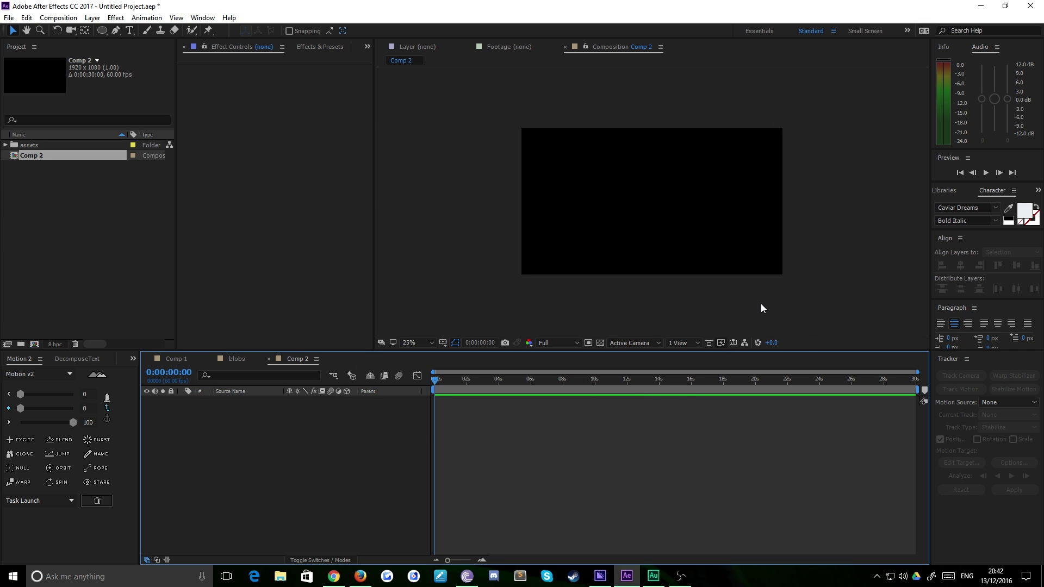
# - Draw a teal circle near the frame centre with the Ellipse tool
pyautogui.click(101, 30)
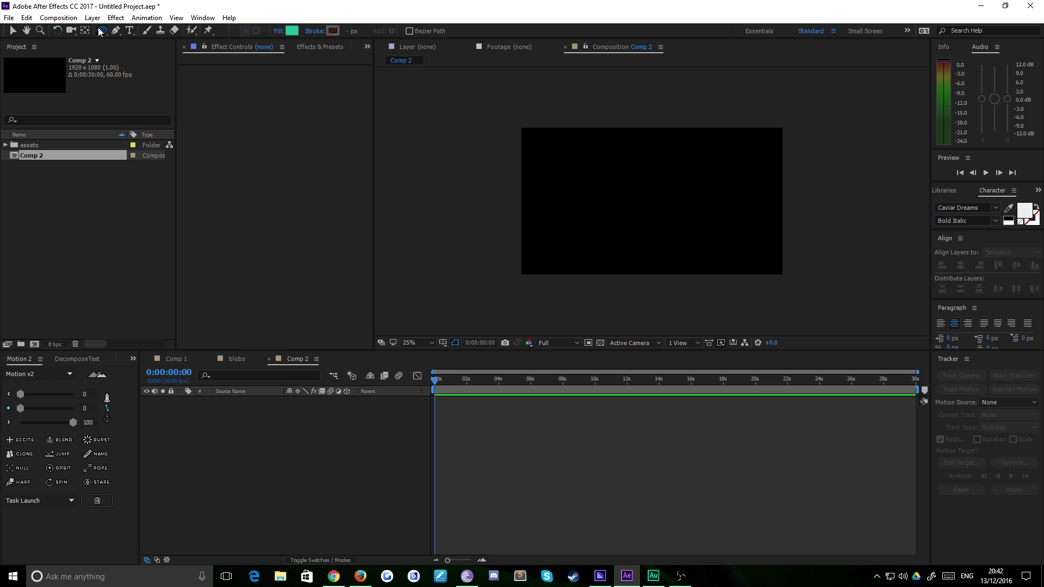
pyautogui.moveTo(667, 232); pyautogui.dragTo(622, 187)
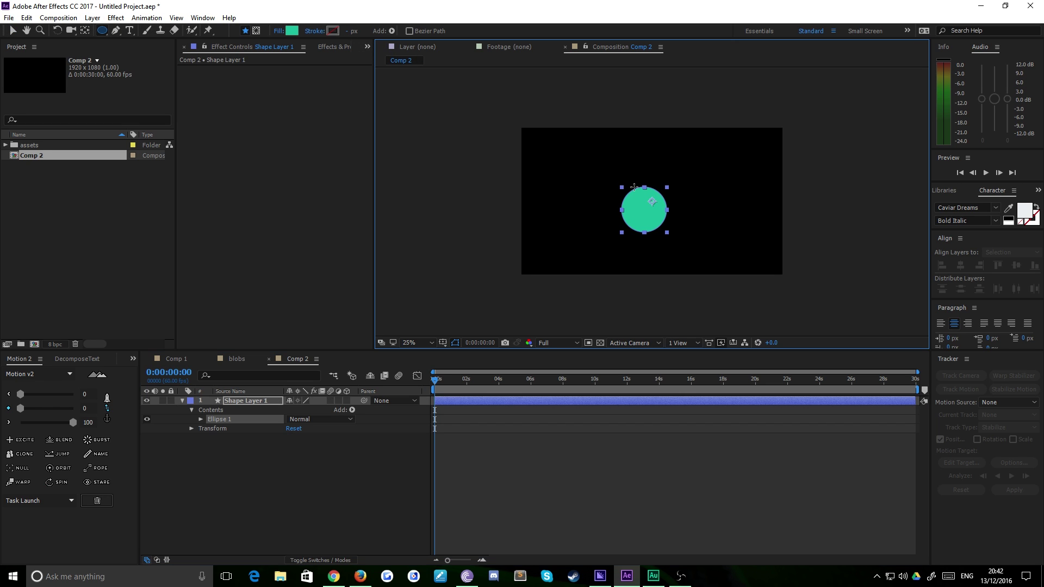
pyautogui.click(13, 32)
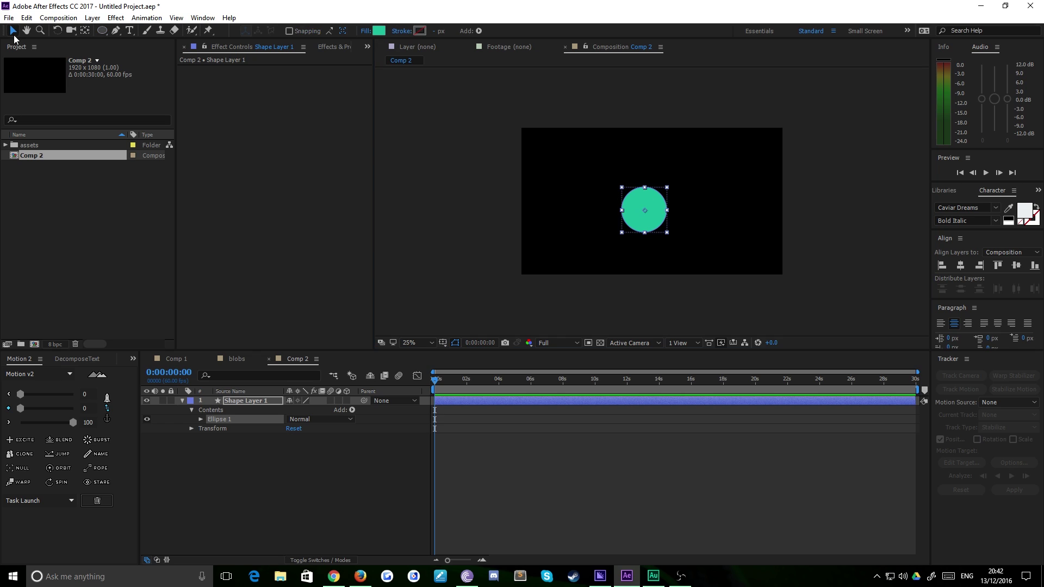
pyautogui.click(249, 472)
pyautogui.click(245, 402)
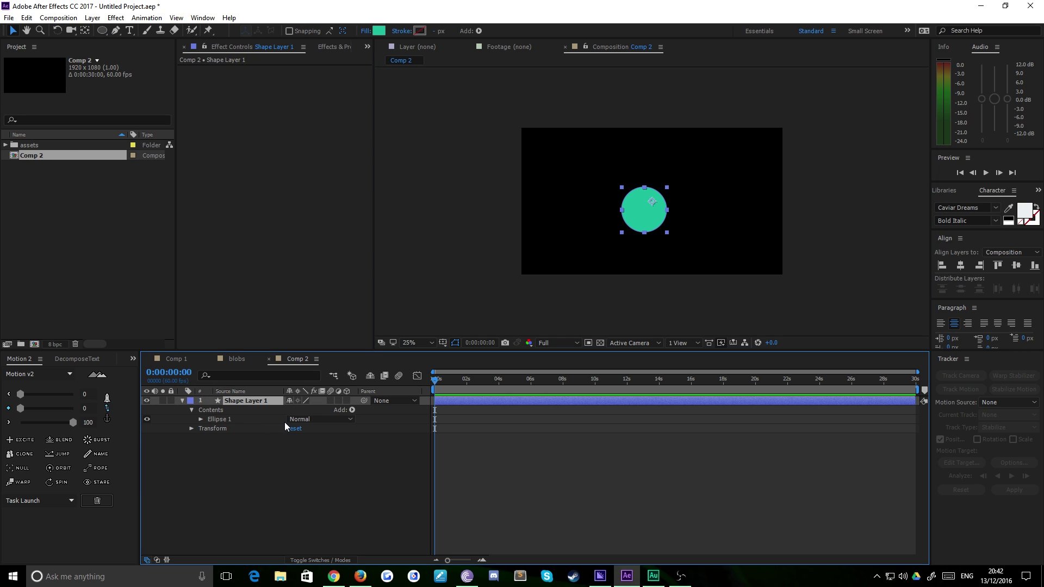
# - Rename Shape Layer 1 to 'green'
pyautogui.press('Return')
pyautogui.write('gree')
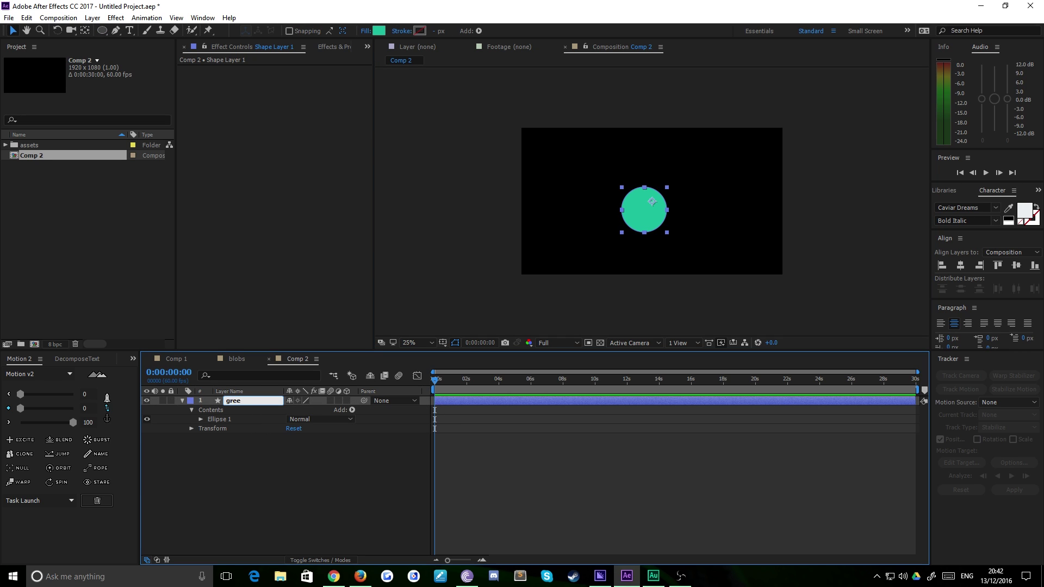
pyautogui.write('n')
pyautogui.press('Return')
pyautogui.click(110, 410)
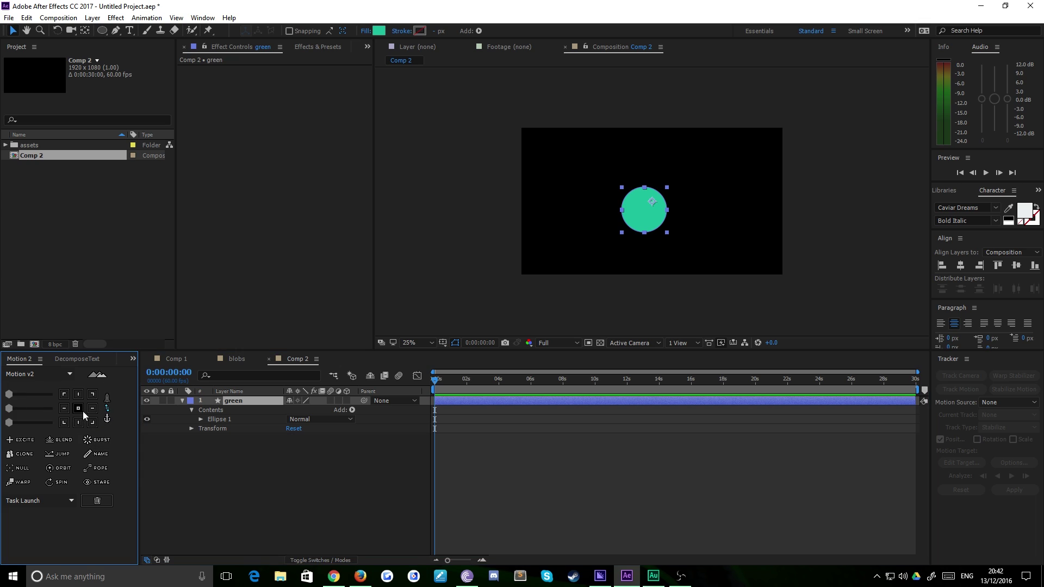
pyautogui.click(338, 513)
pyautogui.click(248, 399)
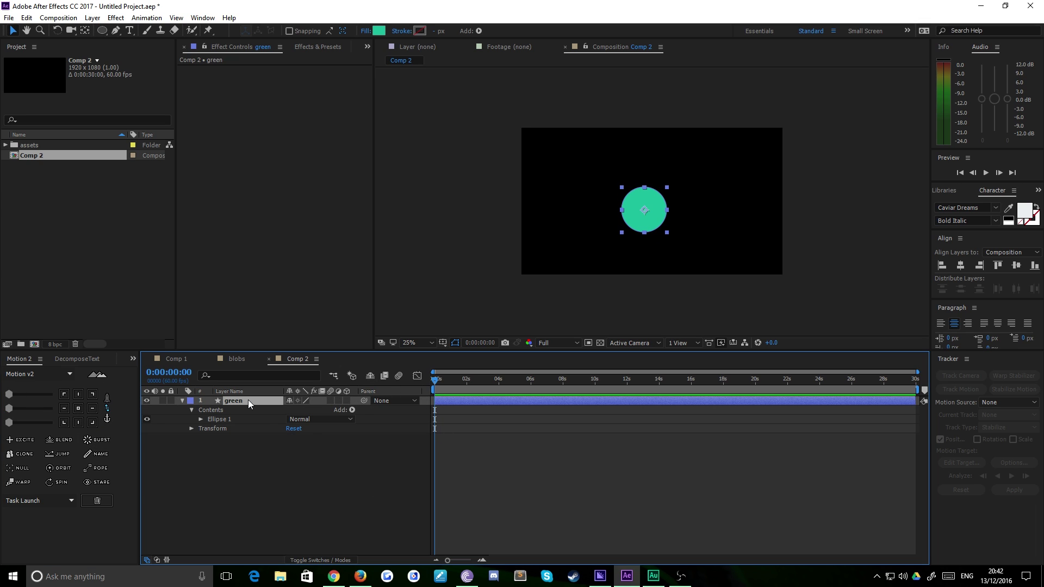
# - Set the green layer's Position to 960, 540
pyautogui.press('p')
pyautogui.click(294, 409)
pyautogui.write('960')
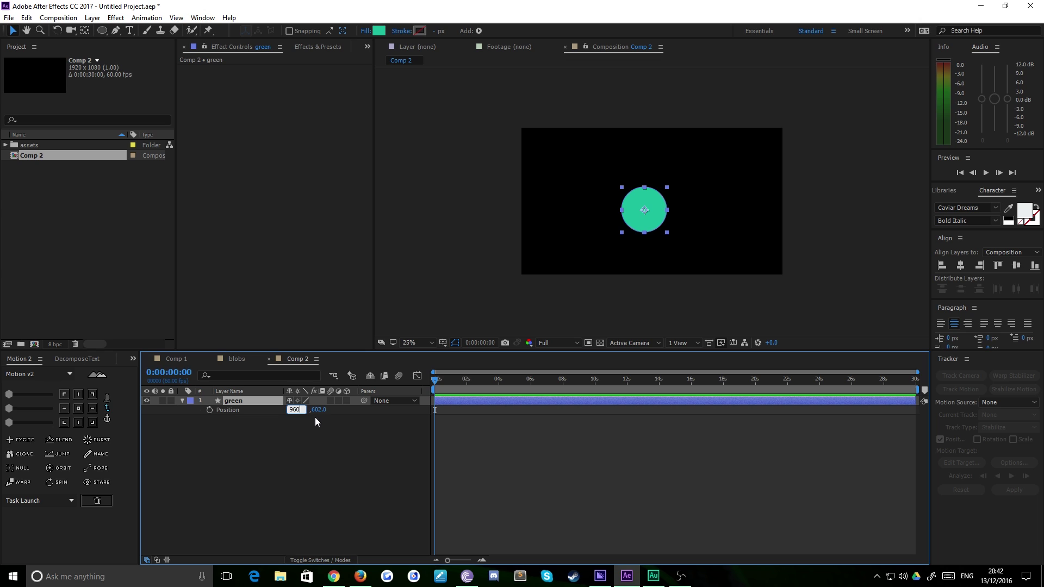
pyautogui.click(315, 417)
pyautogui.write('540')
pyautogui.press('Return')
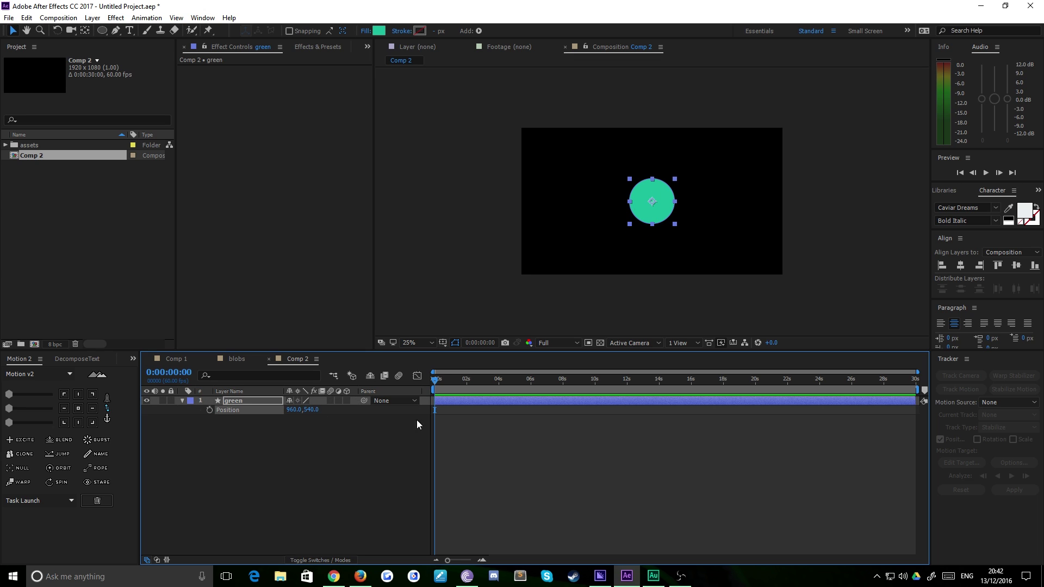
pyautogui.click(448, 235)
pyautogui.click(629, 202)
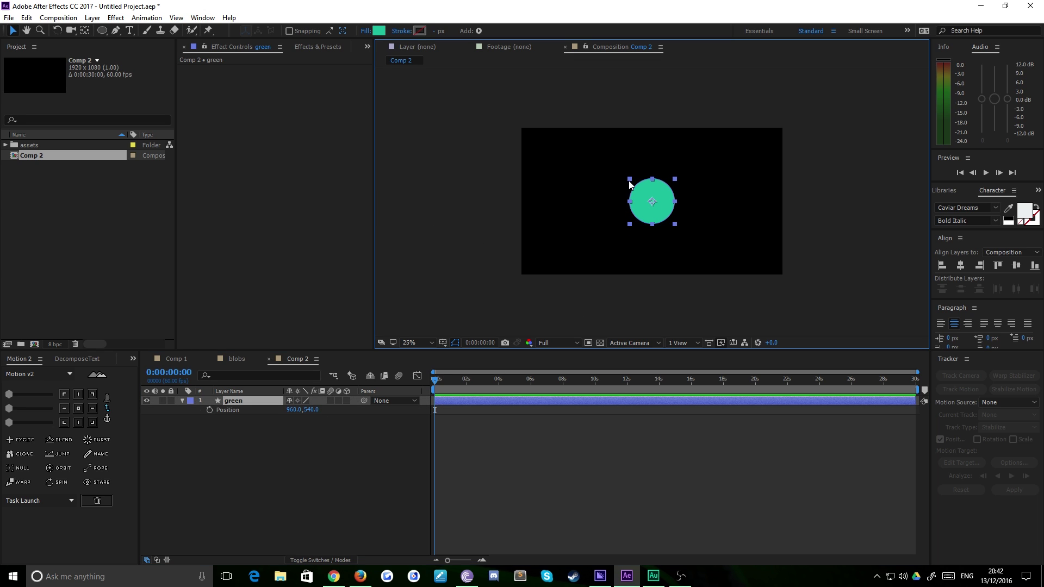
pyautogui.click(529, 227)
pyautogui.click(327, 416)
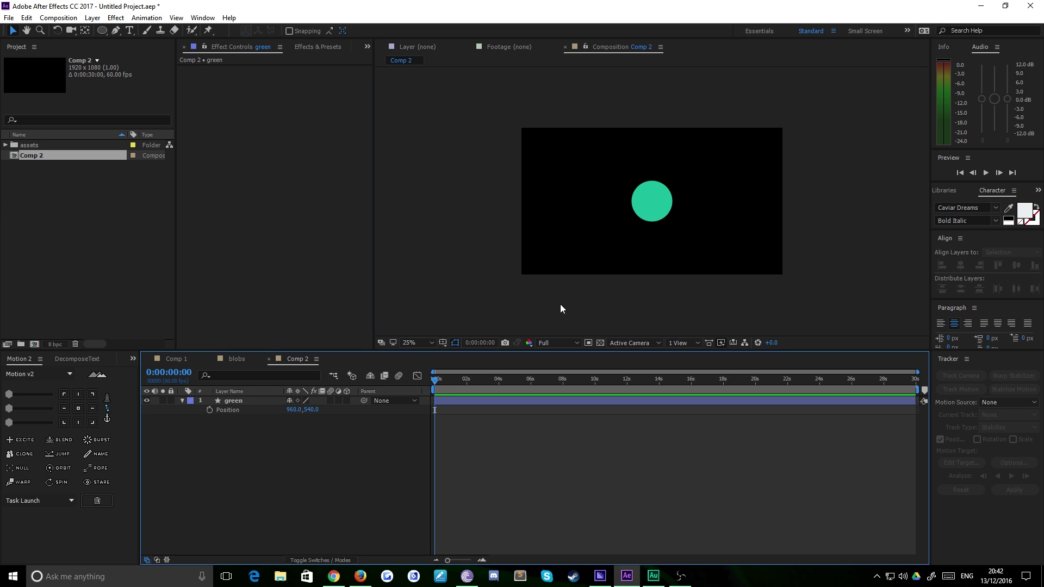
pyautogui.click(232, 401)
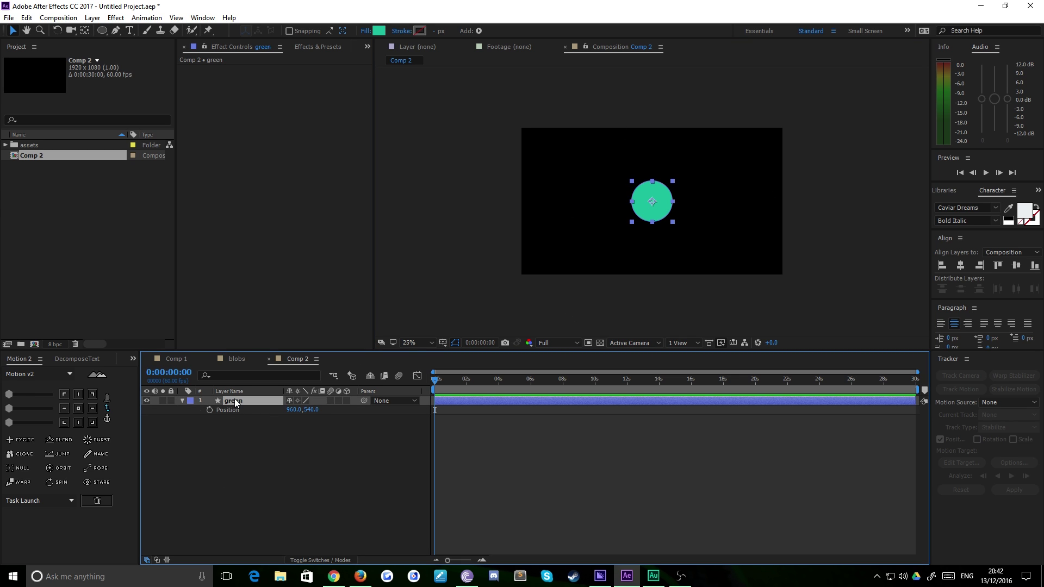
# - Duplicate the green layer and move the copy, green 2, to the right of the original
pyautogui.hotkey('ctrl', 'd')
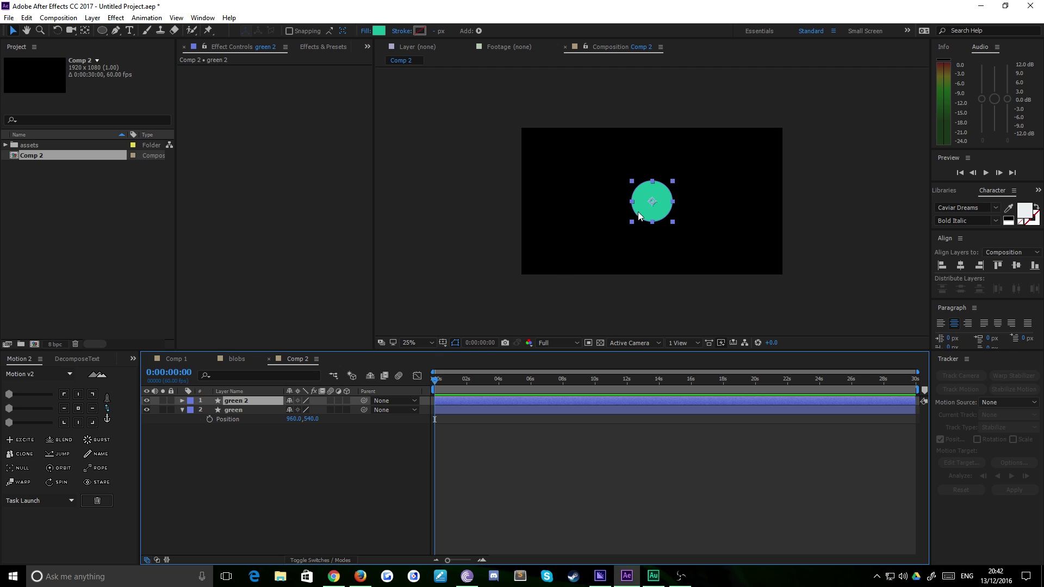
pyautogui.moveTo(663, 214); pyautogui.dragTo(629, 212)
pyautogui.keyDown('shift'); pyautogui.click(254, 409); pyautogui.keyUp('shift')
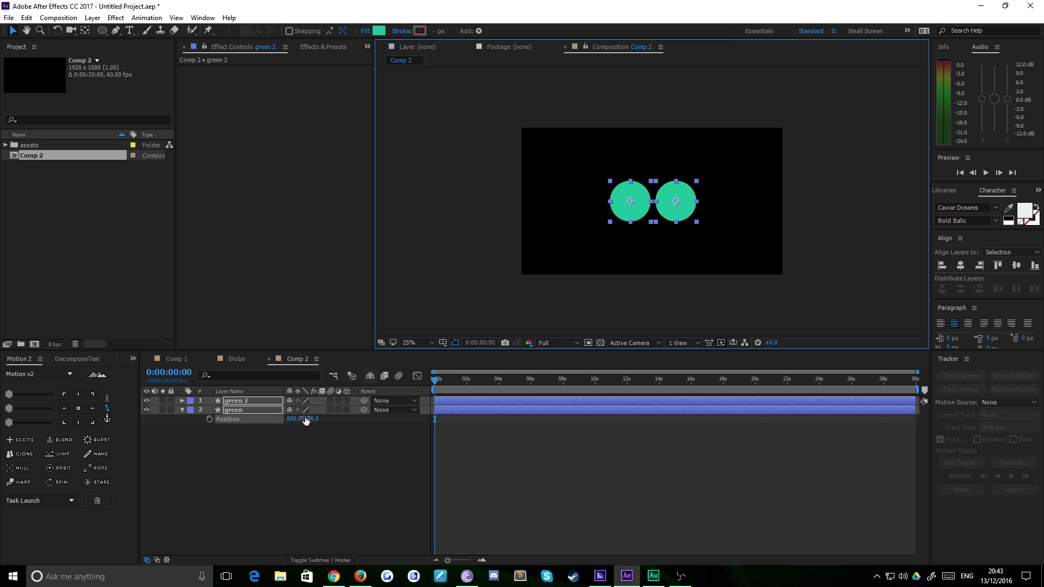
pyautogui.click(246, 400)
# - Change green 2's fill colour to red E74C3C
pyautogui.click(379, 31)
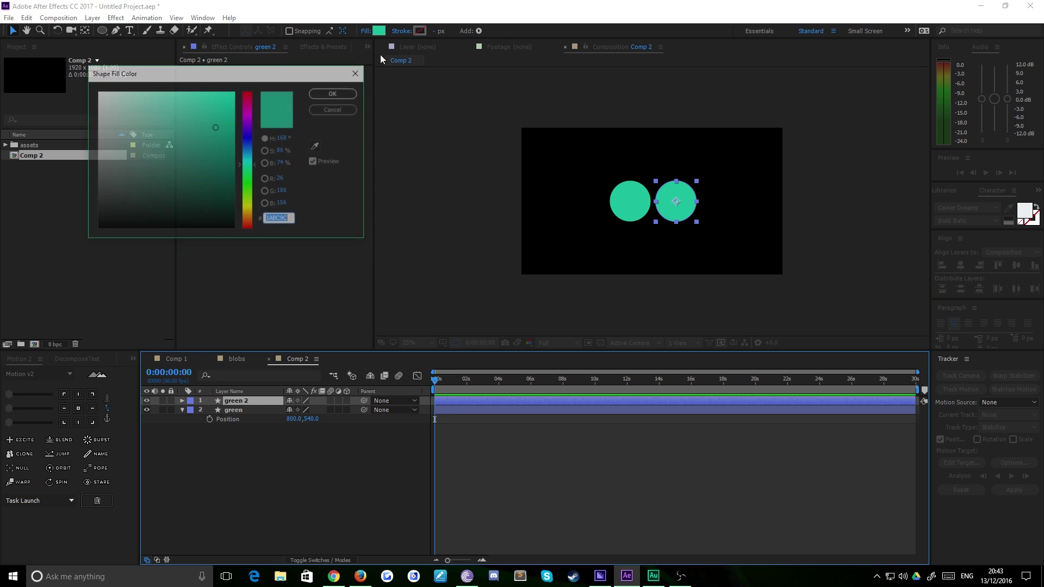
pyautogui.moveTo(243, 184); pyautogui.dragTo(250, 234)
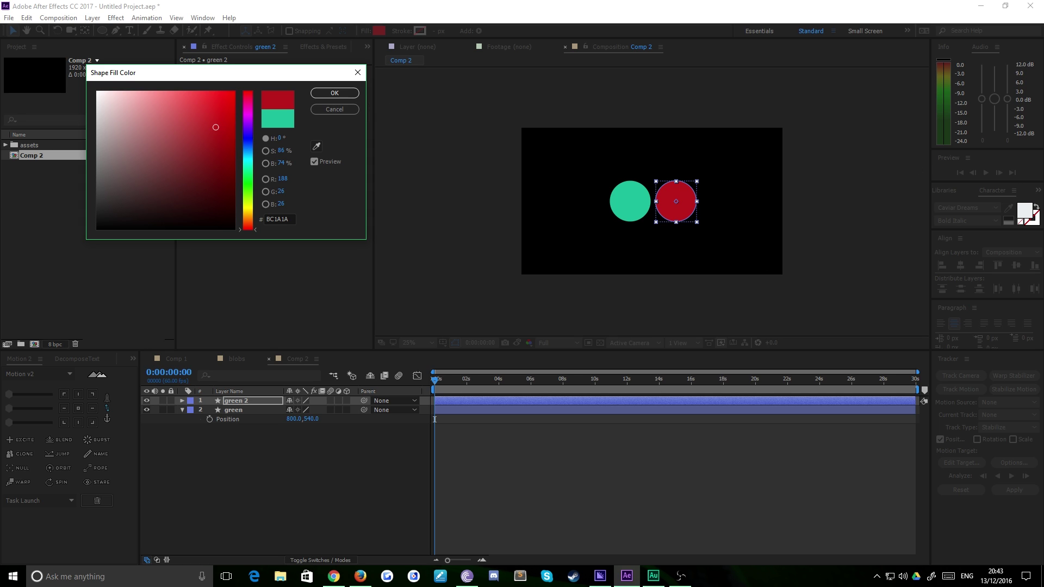
pyautogui.hotkey('alt', 'Tab')
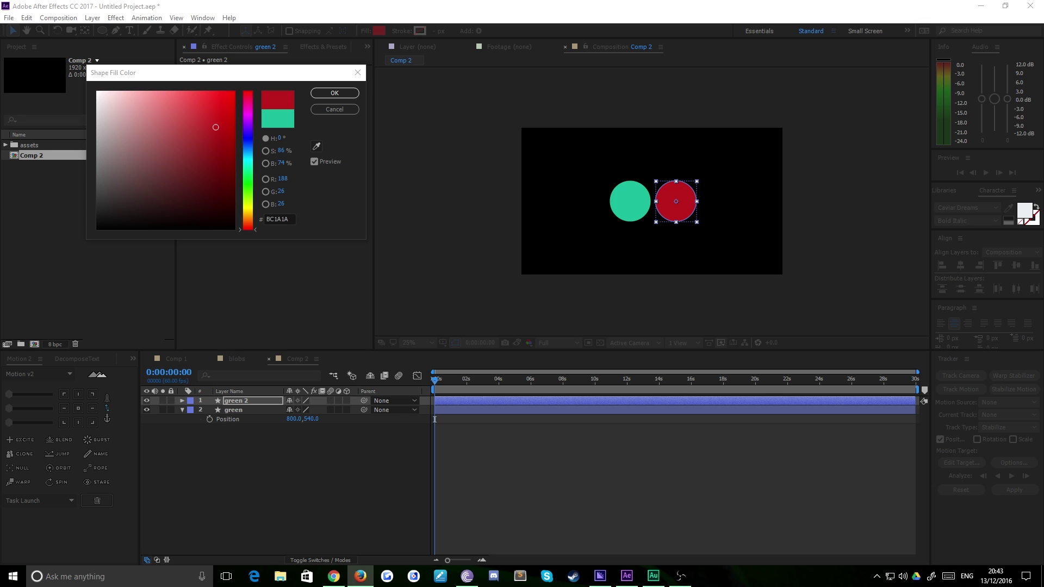
pyautogui.click(277, 219)
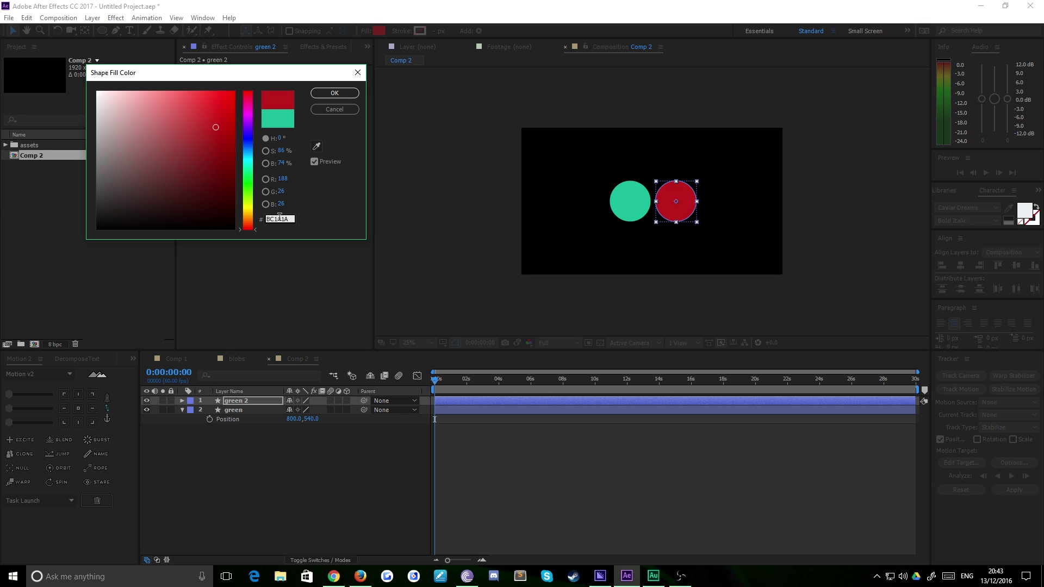
pyautogui.write('E74C3C')
pyautogui.click(333, 93)
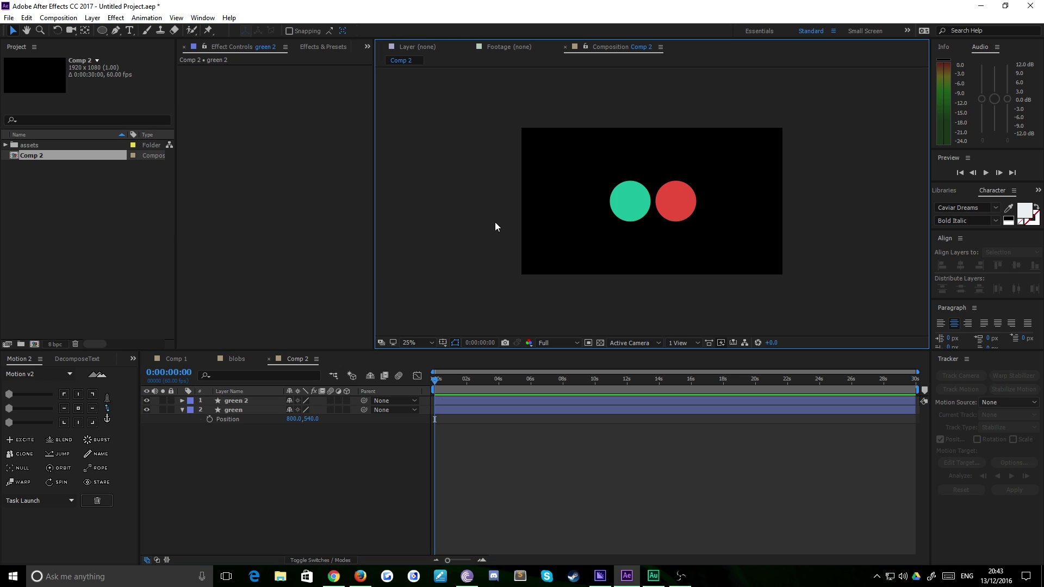
# - Try moving the red circle left over the green one, then undo the move
pyautogui.scroll(2, 668, 238)
pyautogui.click(644, 229)
pyautogui.click(658, 233)
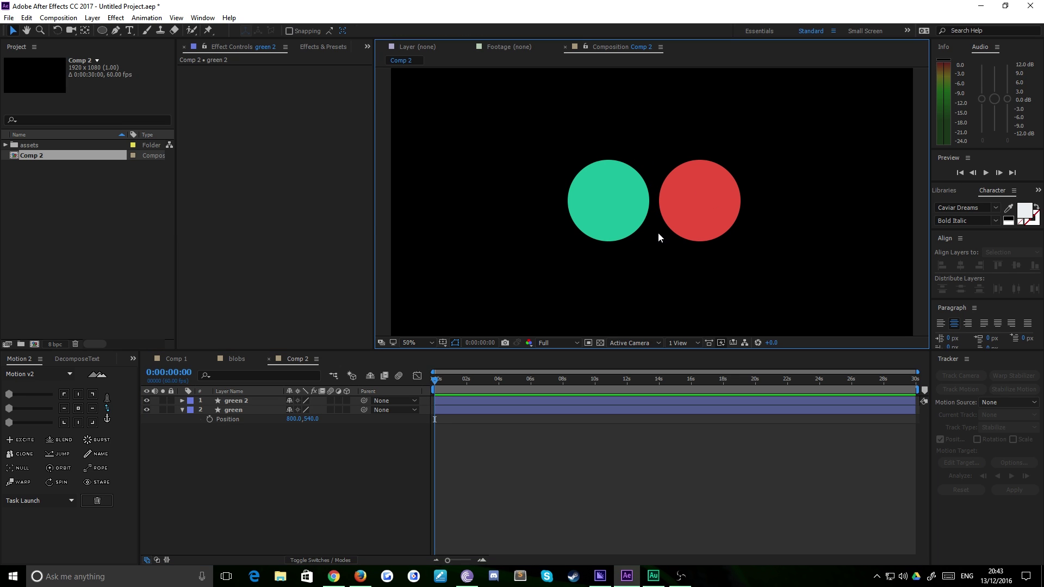
pyautogui.click(256, 401)
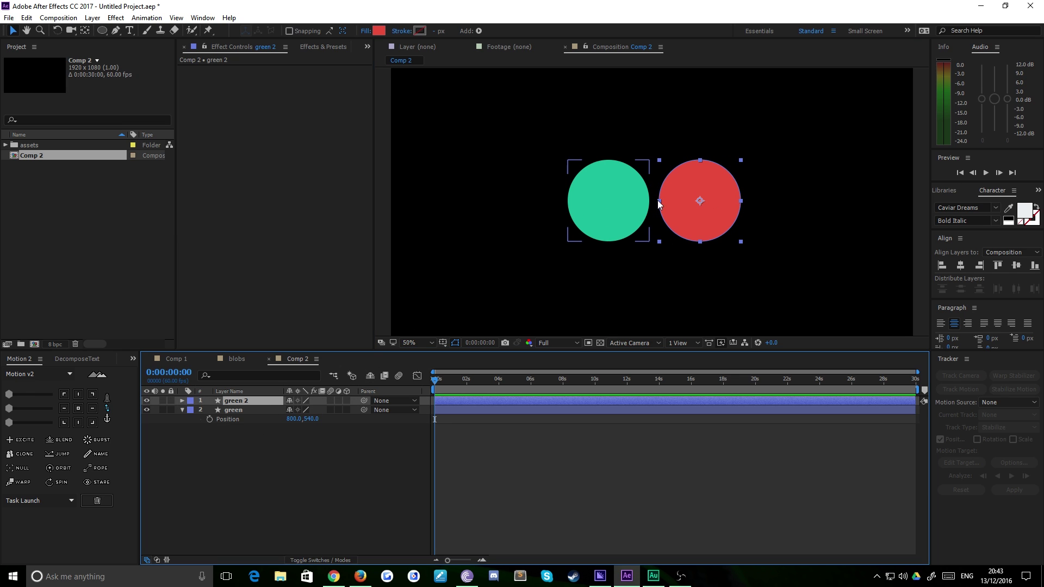
pyautogui.moveTo(656, 227); pyautogui.dragTo(634, 227)
pyautogui.hotkey('ctrl', 'z')
pyautogui.hotkey('ctrl', 'z')
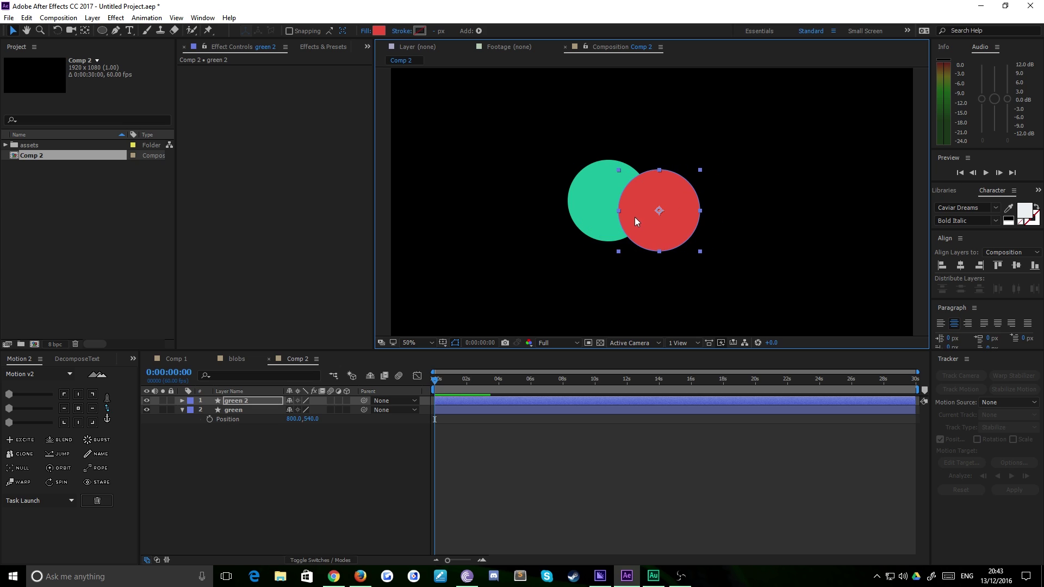
pyautogui.click(338, 463)
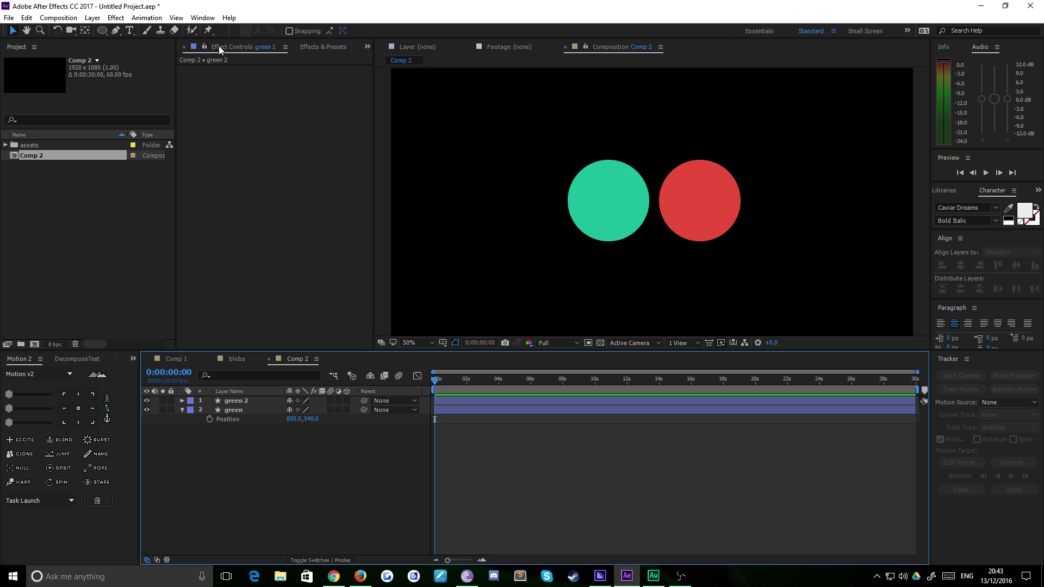
# - Search Effects & Presets for 'fast' and select Fast Blur
pyautogui.click(315, 47)
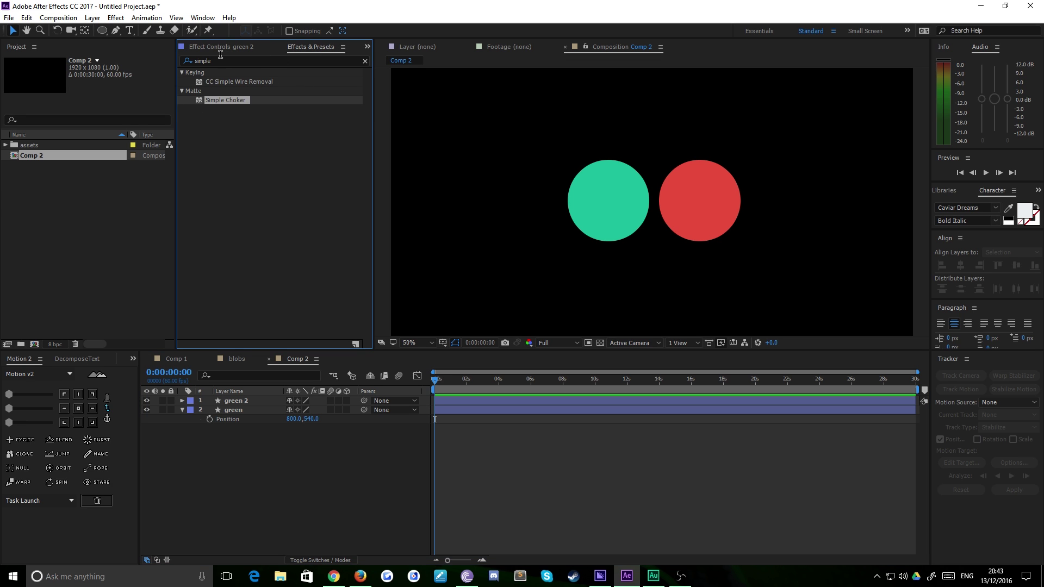
pyautogui.doubleClick(303, 62)
pyautogui.press('BackSpace')
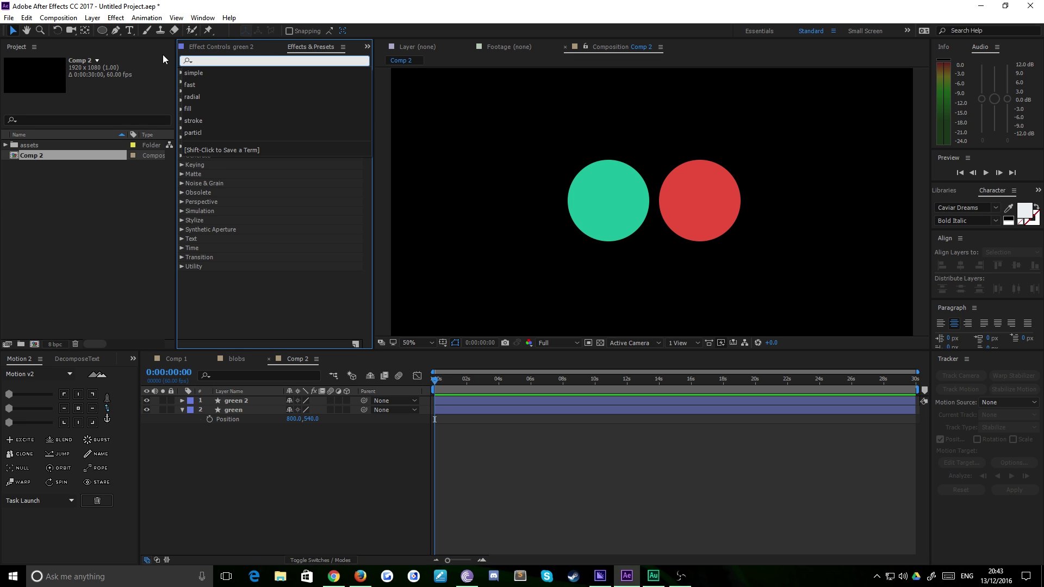
pyautogui.write('fast')
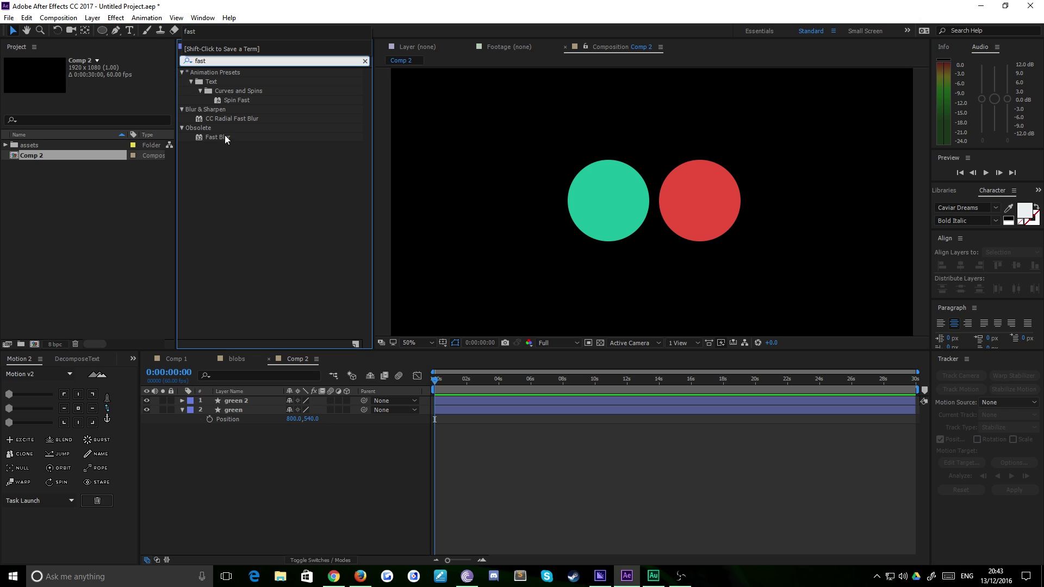
pyautogui.click(225, 136)
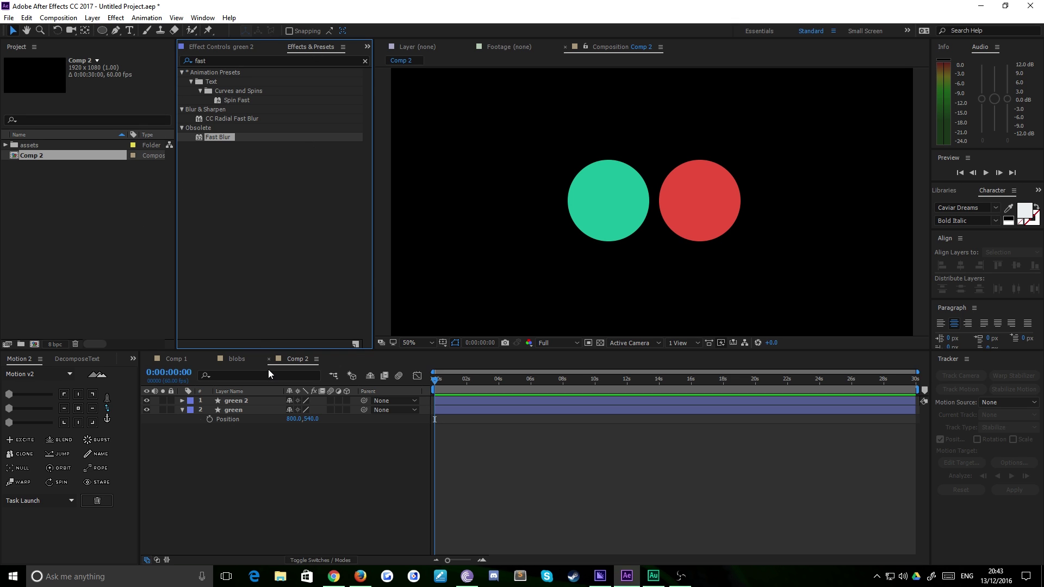
# - Add a new adjustment layer to Comp 2 and select it
pyautogui.click(96, 21)
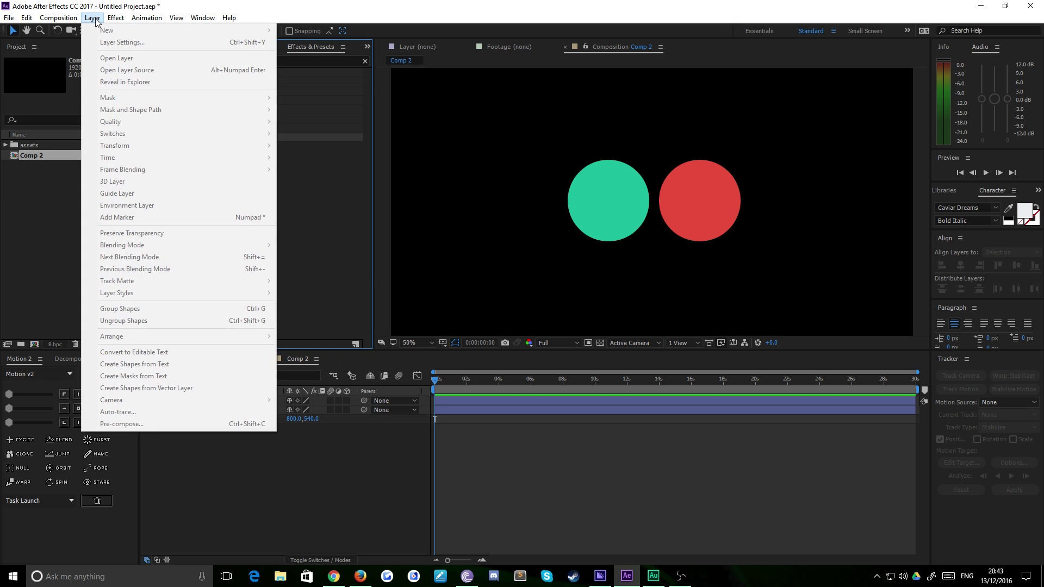
pyautogui.click(294, 347)
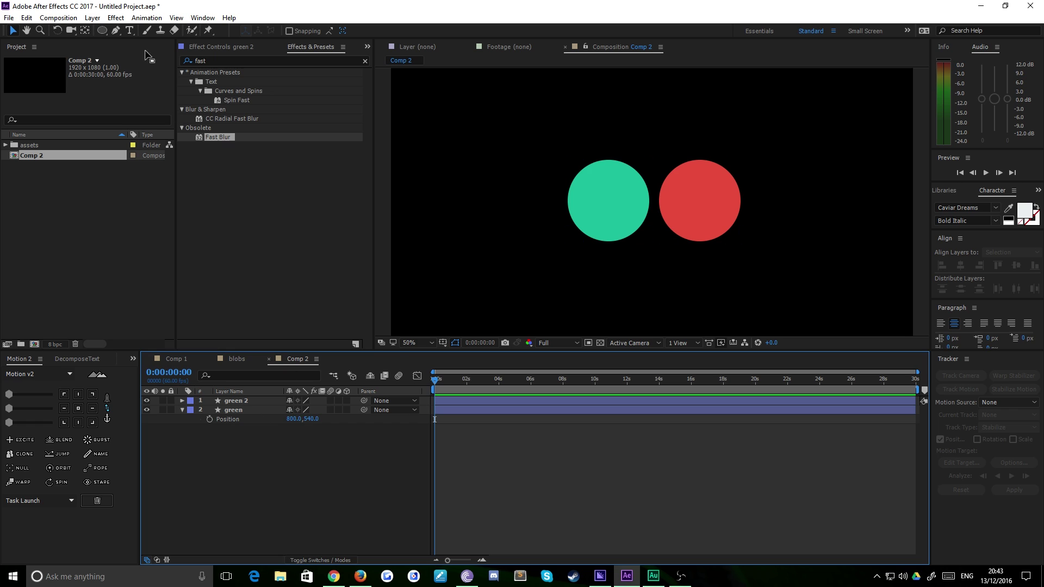
pyautogui.click(93, 18)
pyautogui.moveTo(179, 30)
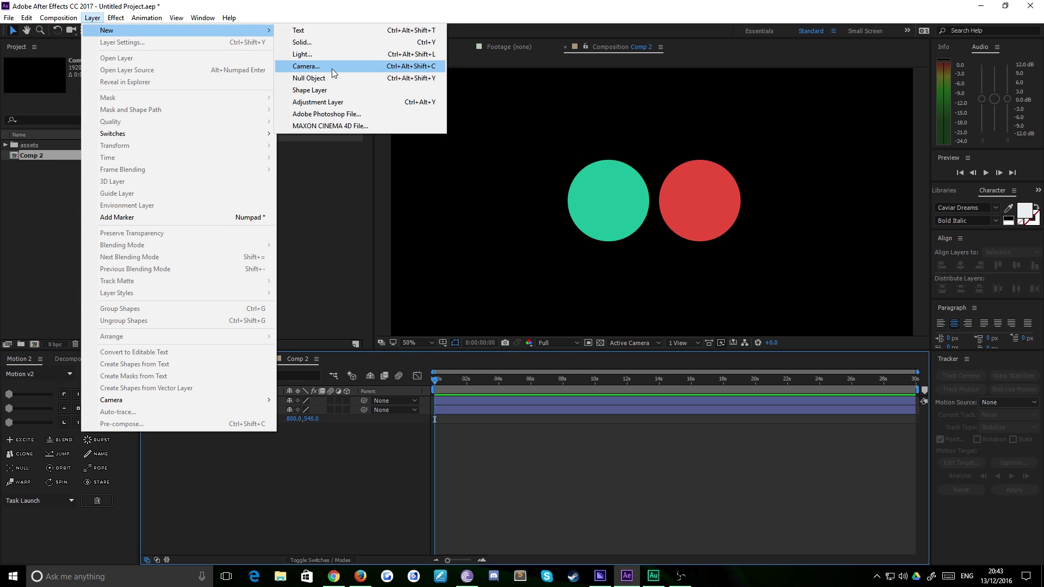
pyautogui.click(322, 103)
pyautogui.click(259, 503)
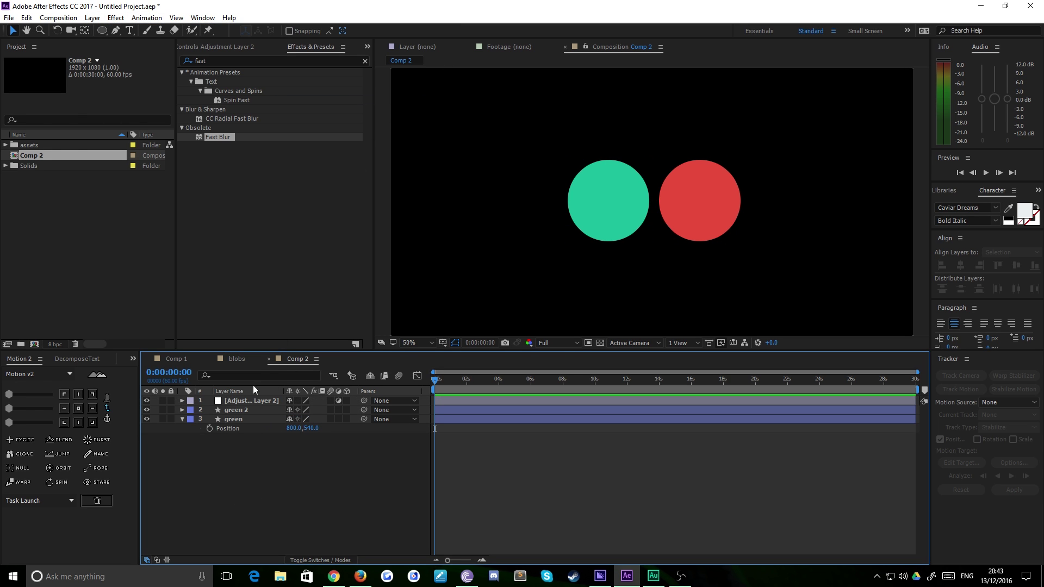
pyautogui.click(243, 403)
# - Apply Fast Blur and Simple Choker to the adjustment layer
pyautogui.moveTo(217, 136); pyautogui.dragTo(246, 402)
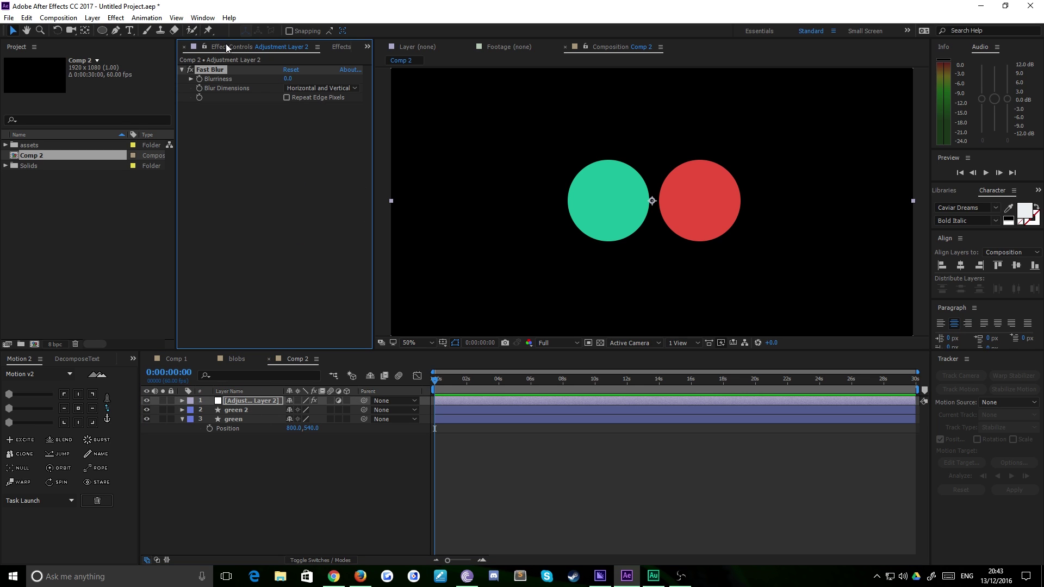
pyautogui.click(338, 47)
pyautogui.click(201, 61)
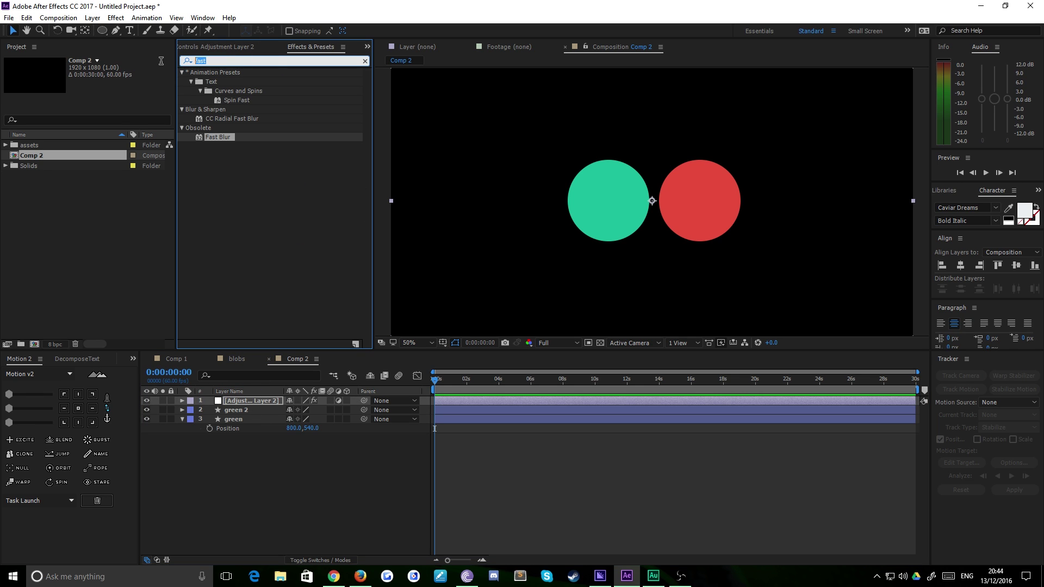
pyautogui.write('simple')
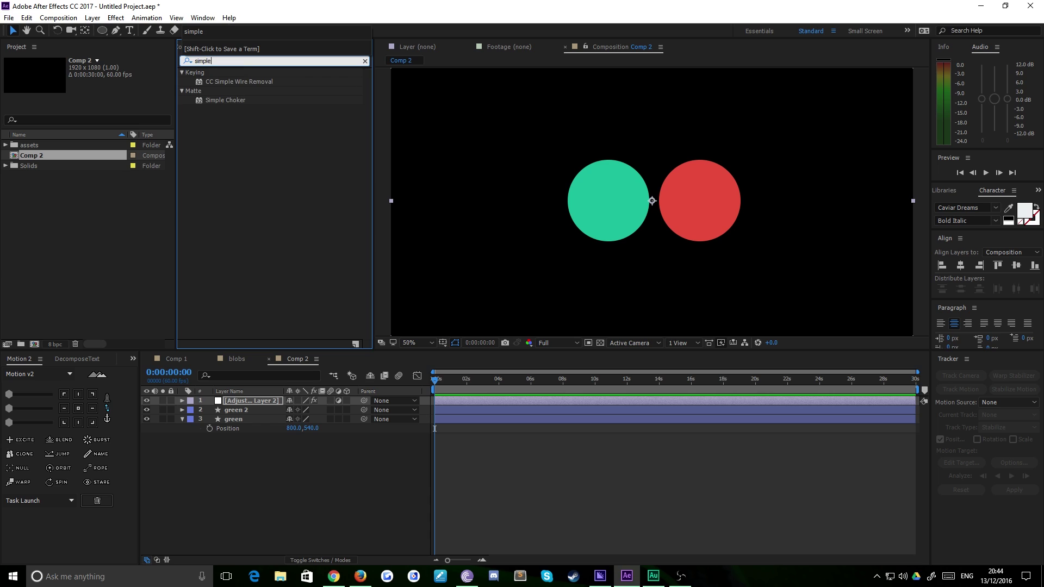
pyautogui.moveTo(220, 97); pyautogui.dragTo(237, 398)
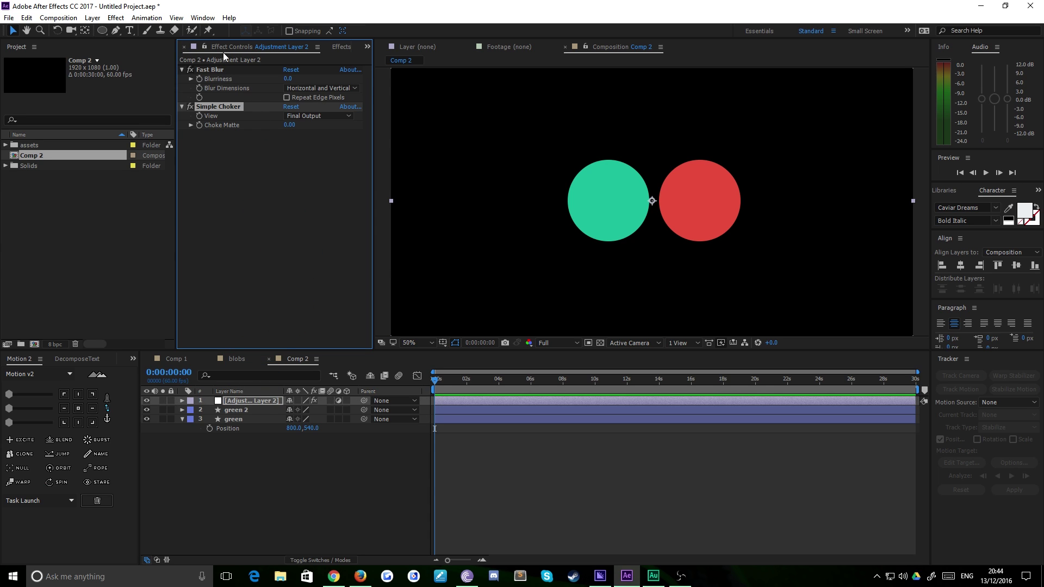
pyautogui.click(241, 455)
pyautogui.click(244, 401)
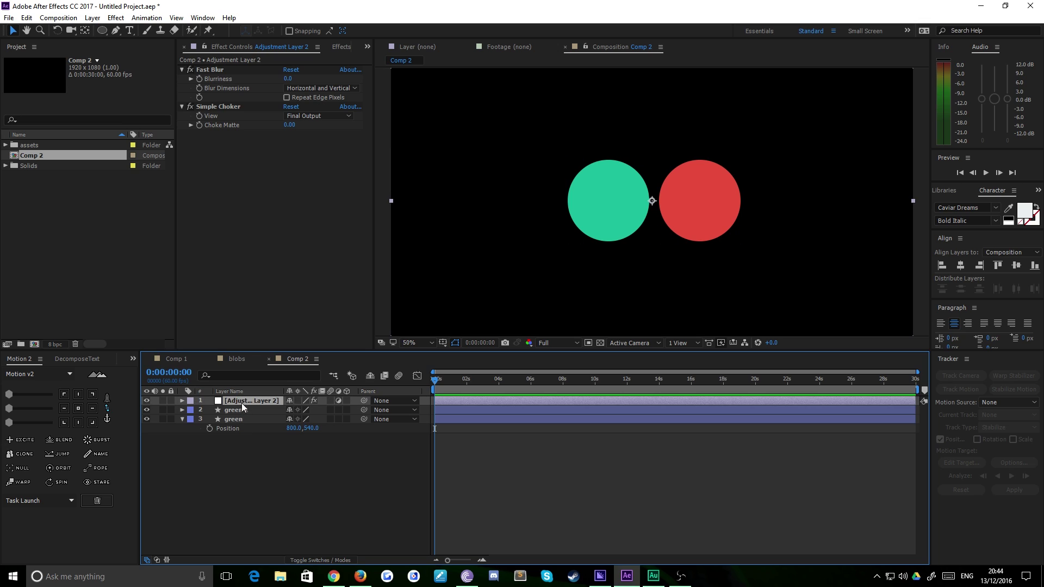
pyautogui.scroll(-2, 600, 216)
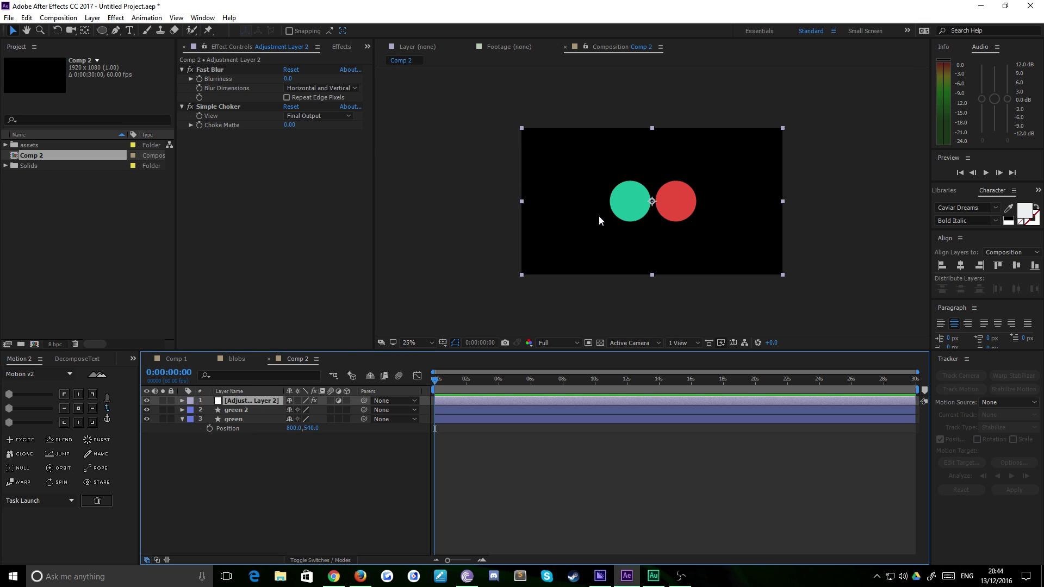
pyautogui.moveTo(286, 79); pyautogui.dragTo(262, 131)
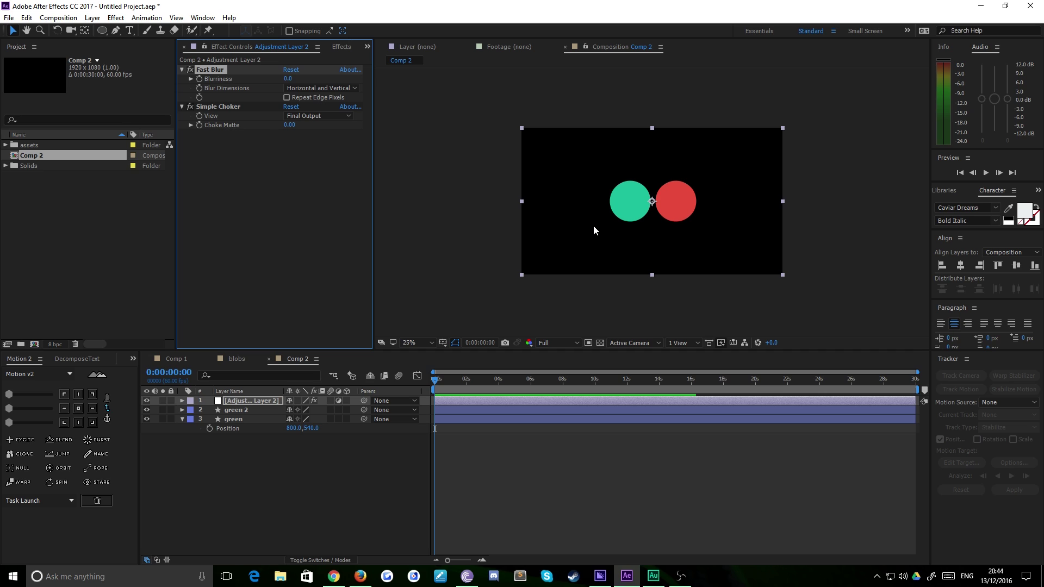
pyautogui.press('.')
pyautogui.press('.')
pyautogui.press('.')
pyautogui.press('.')
pyautogui.press(',')
pyautogui.press(',')
pyautogui.press(',')
pyautogui.press(',')
pyautogui.press(',')
pyautogui.press(',')
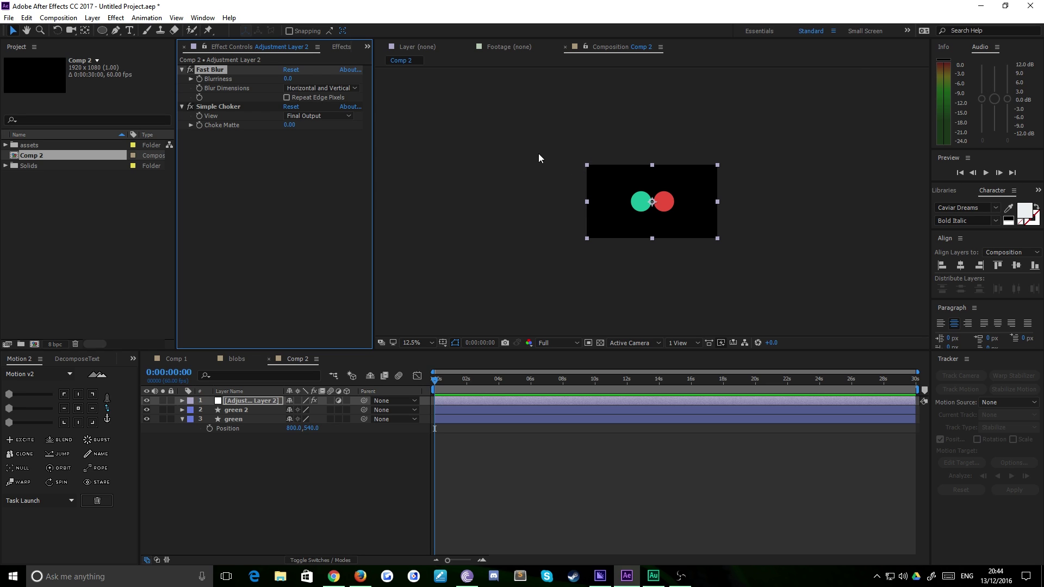
pyautogui.click(517, 228)
pyautogui.press('.')
pyautogui.press('.')
pyautogui.press('.')
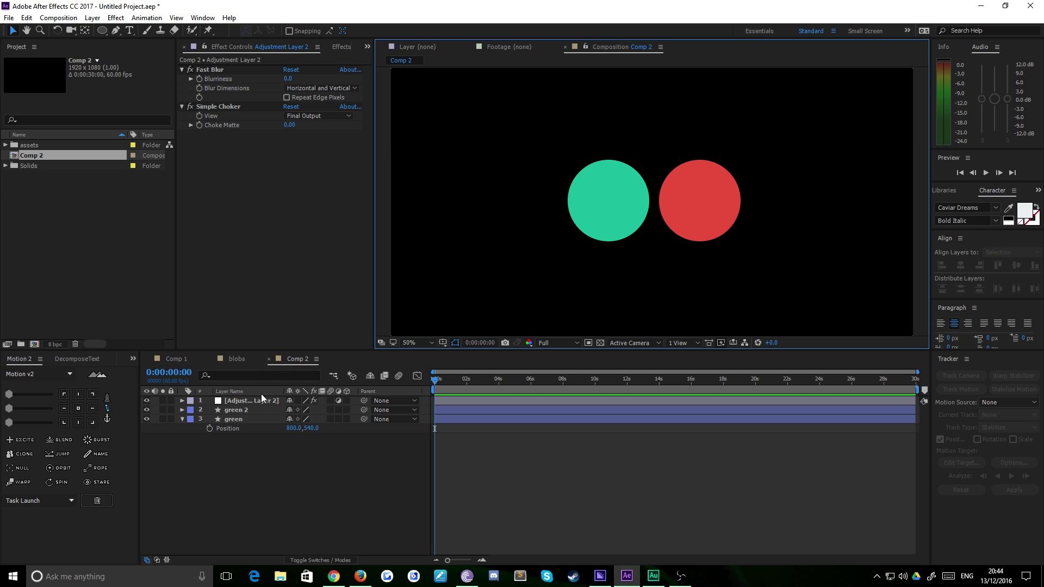
pyautogui.click(265, 400)
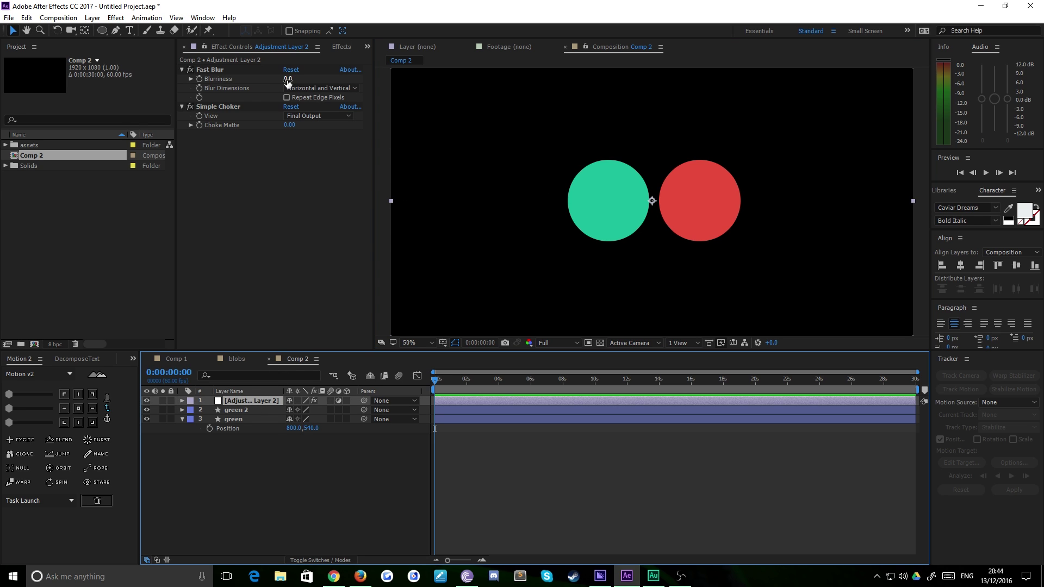
# - Set Fast Blur's Blurriness to 30, then select Simple Choker and zoom the viewer to 100%
pyautogui.moveTo(288, 81); pyautogui.dragTo(299, 77)
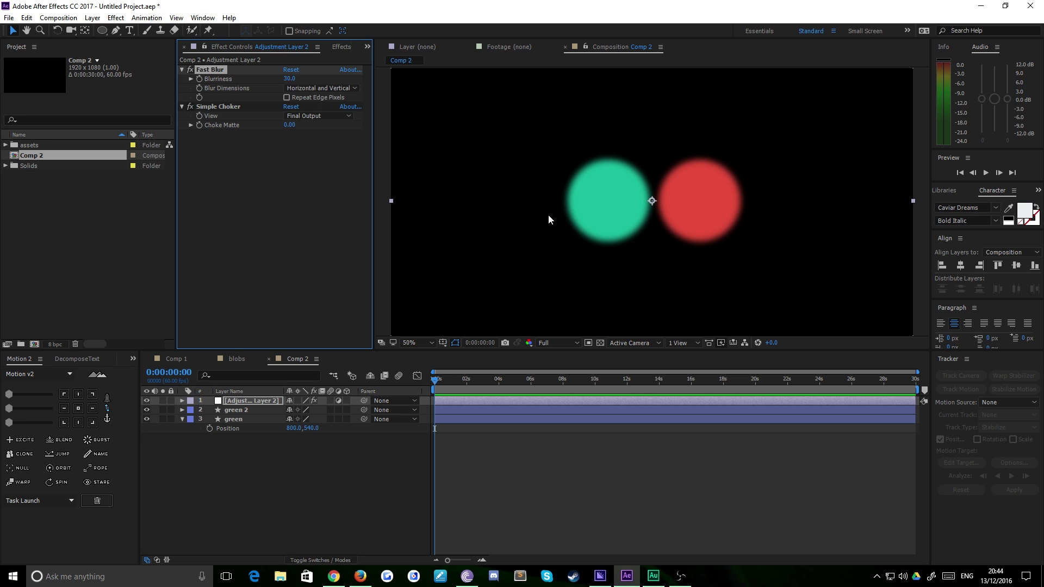
pyautogui.scroll(-2, 679, 241)
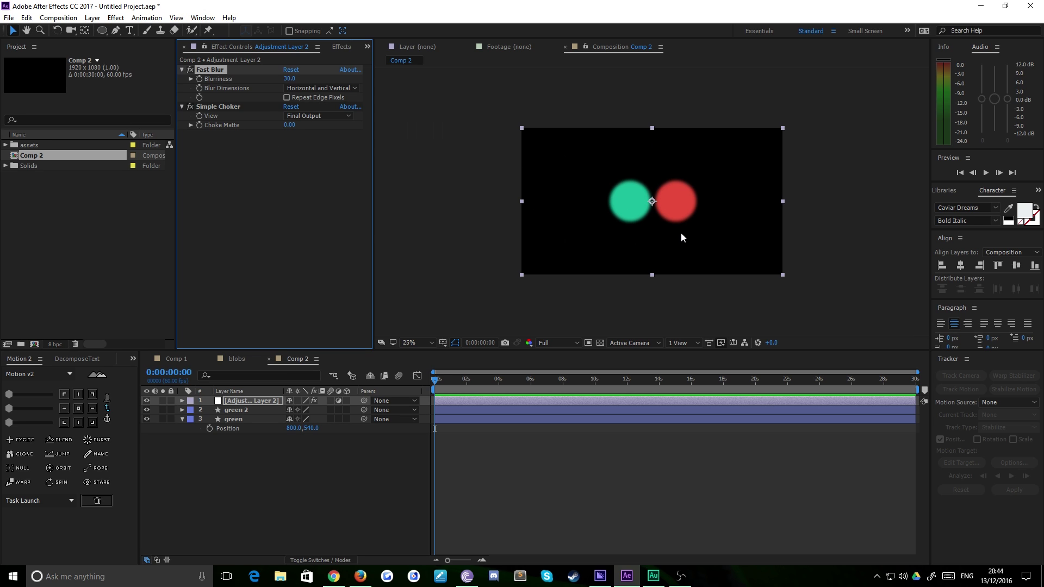
pyautogui.click(227, 109)
pyautogui.press('/')
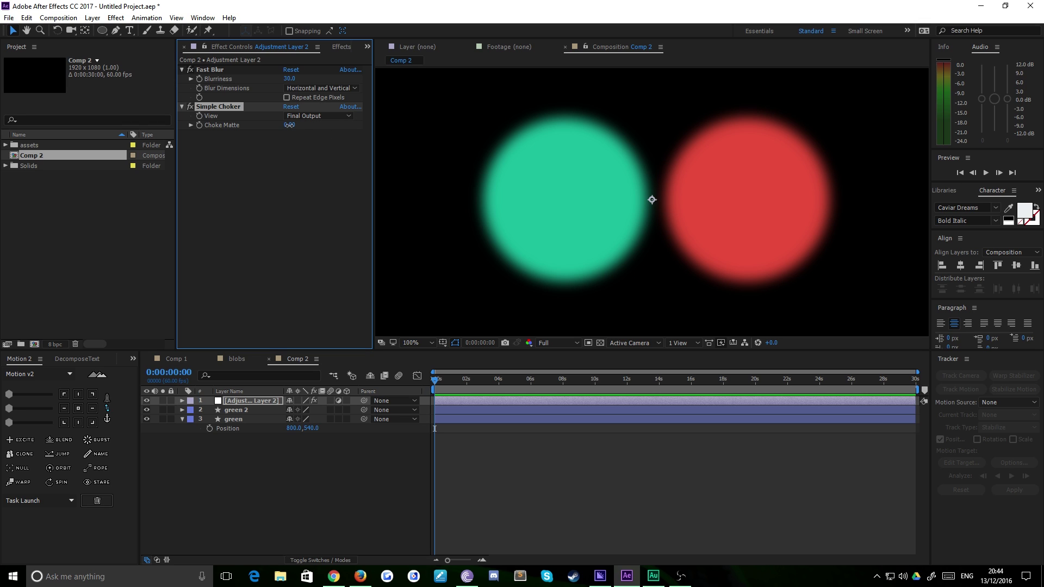
# - Enter 30 for Simple Choker's Choke Matte, compare with the adjustment layer hidden, and zoom to 100%
pyautogui.moveTo(292, 125); pyautogui.dragTo(453, 120)
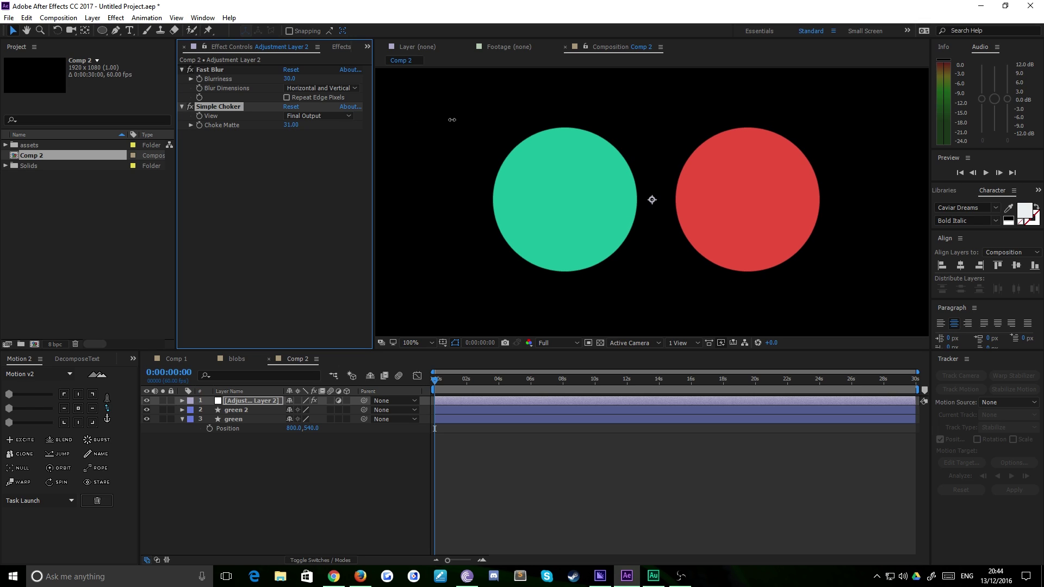
pyautogui.click(298, 125)
pyautogui.write('3')
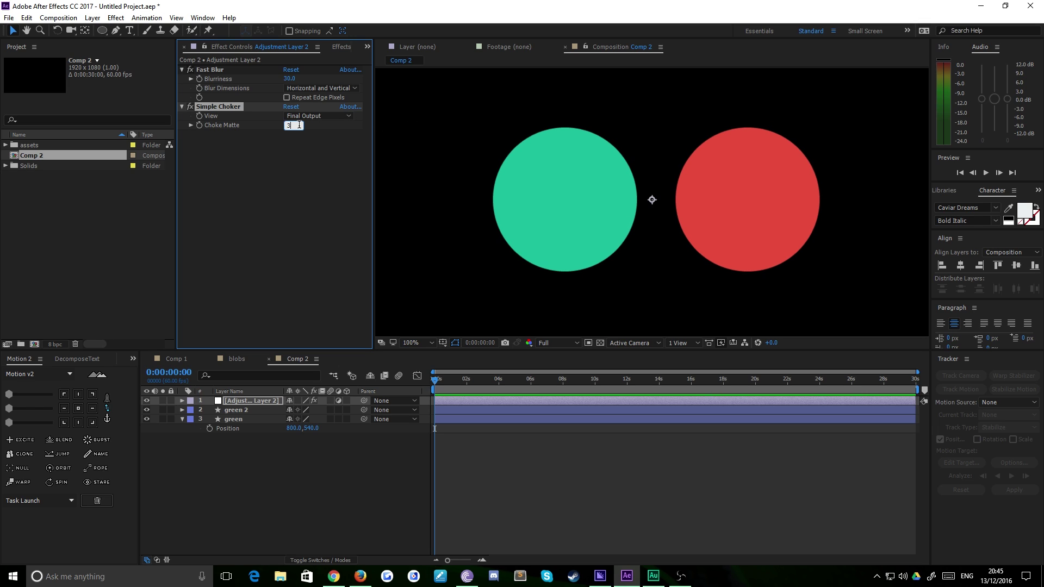
pyautogui.write('0')
pyautogui.press(',')
pyautogui.press(',')
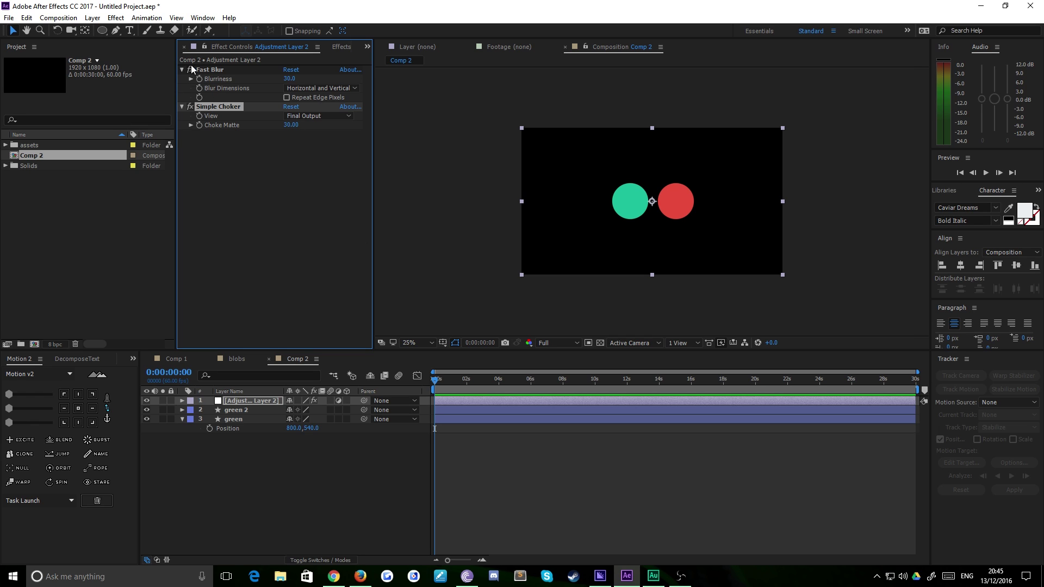
pyautogui.click(146, 401)
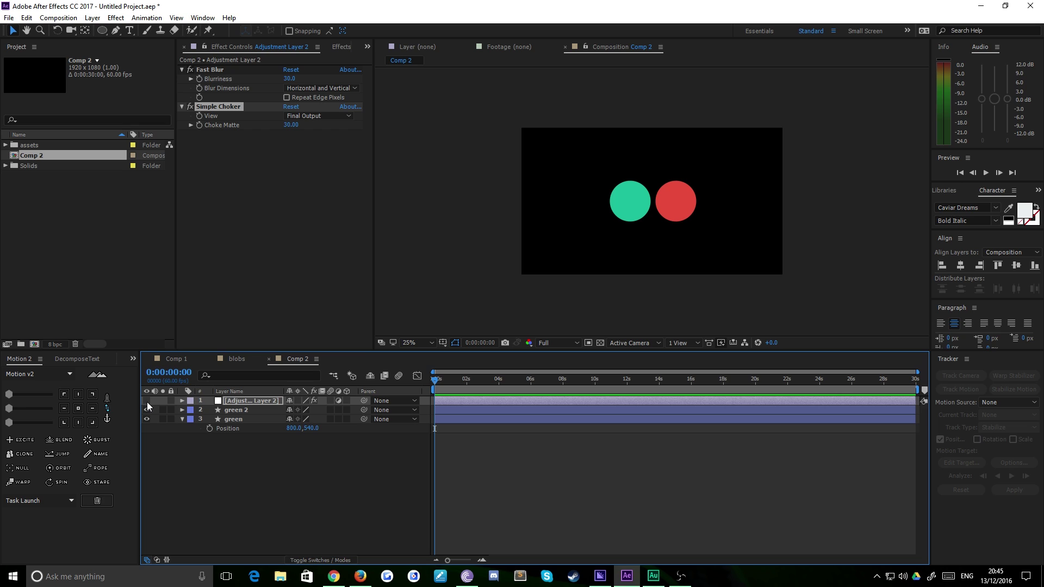
pyautogui.click(147, 401)
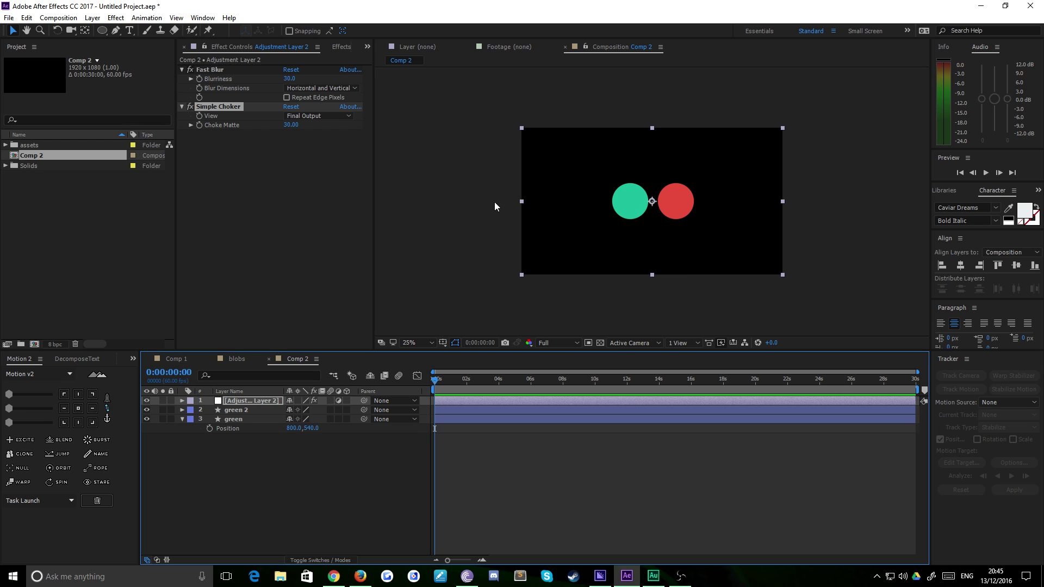
pyautogui.press('/')
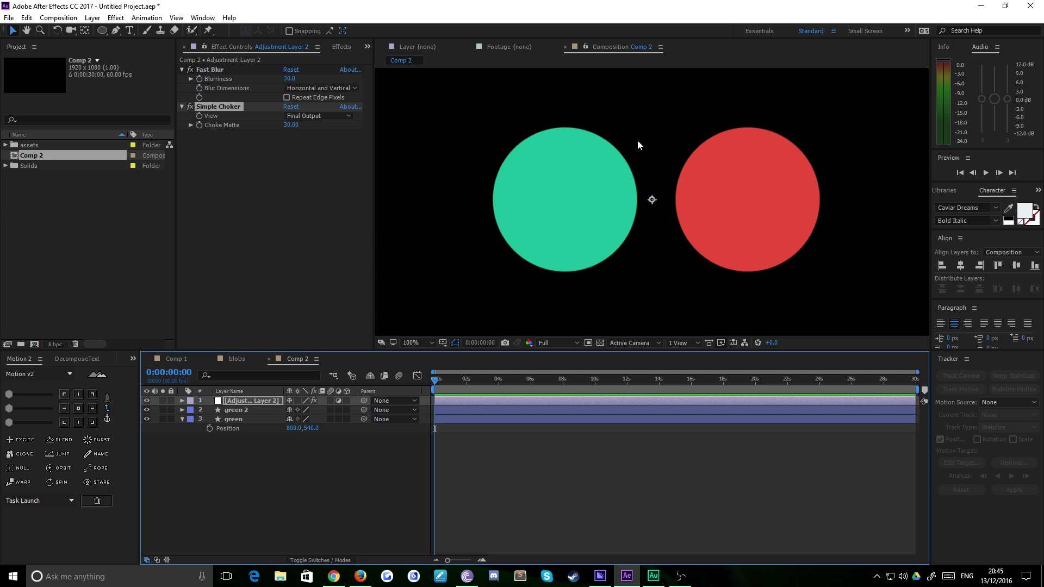
# - Slide the red green 2 circle against the teal one until they fuse, comparing with the adjustment layer off
pyautogui.click(318, 465)
pyautogui.click(246, 410)
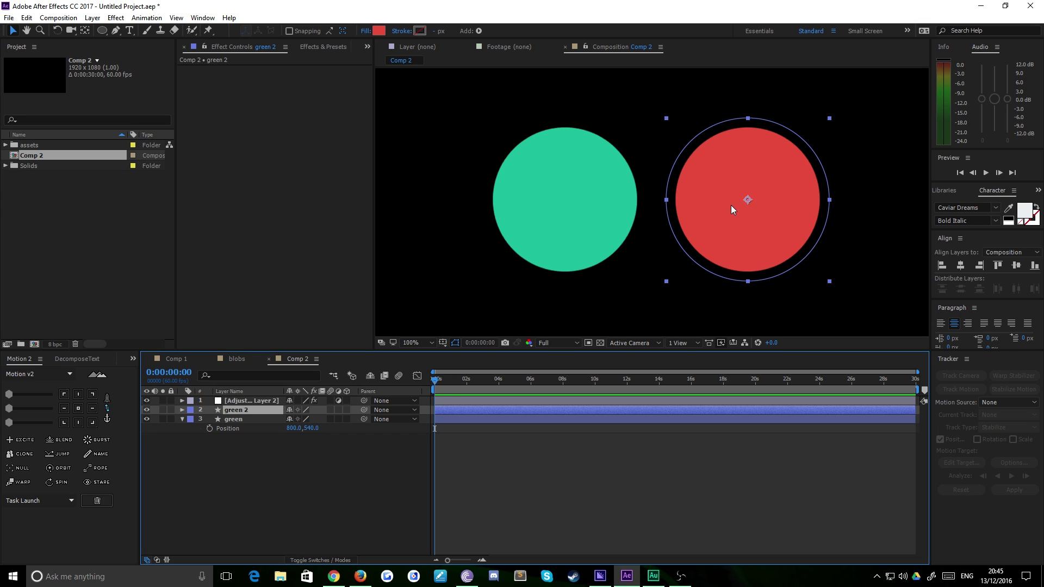
pyautogui.moveTo(730, 205); pyautogui.dragTo(712, 174)
pyautogui.click(145, 400)
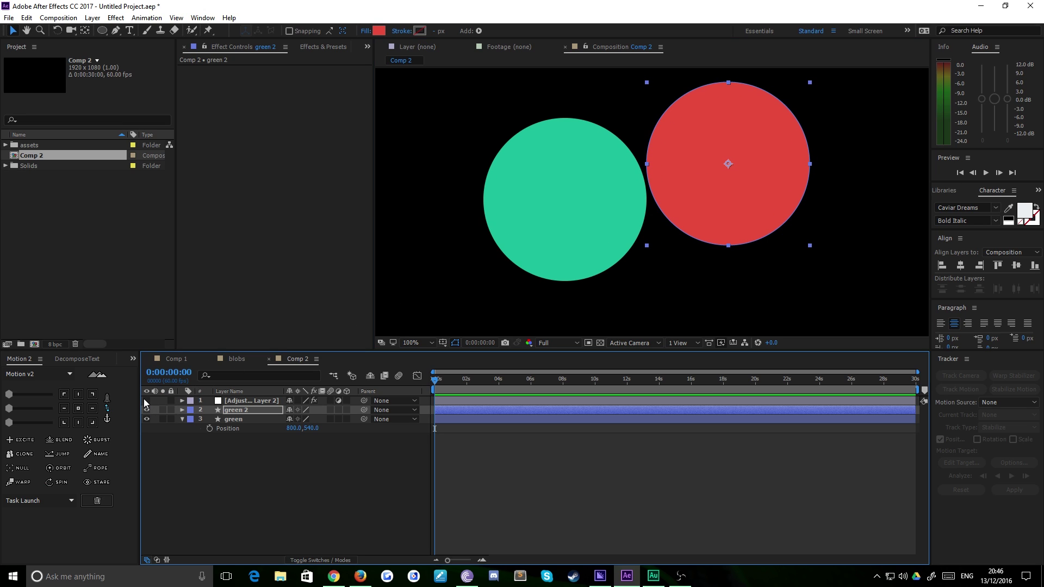
pyautogui.click(145, 401)
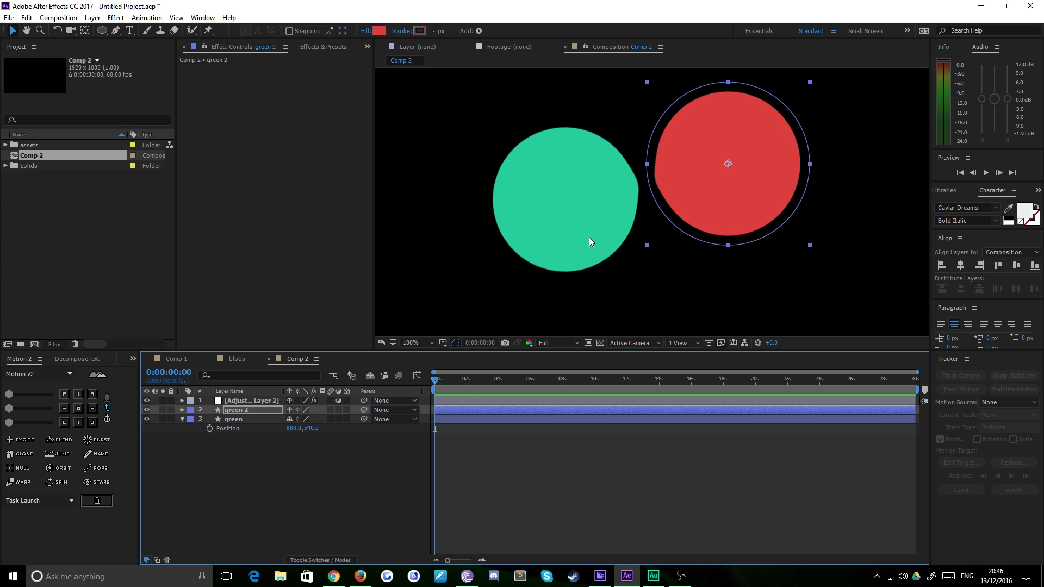
pyautogui.moveTo(704, 193); pyautogui.dragTo(700, 192)
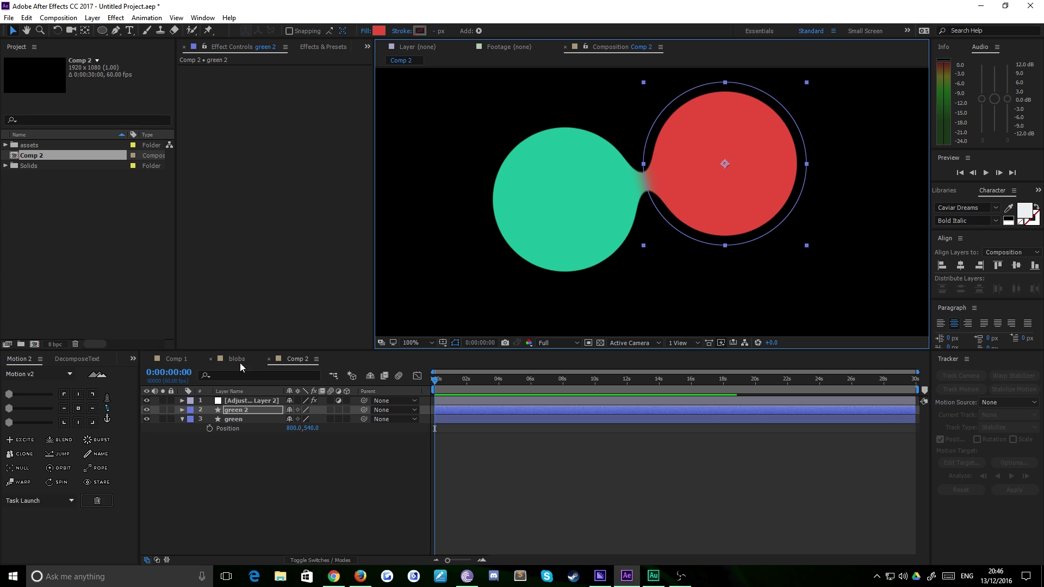
pyautogui.click(145, 401)
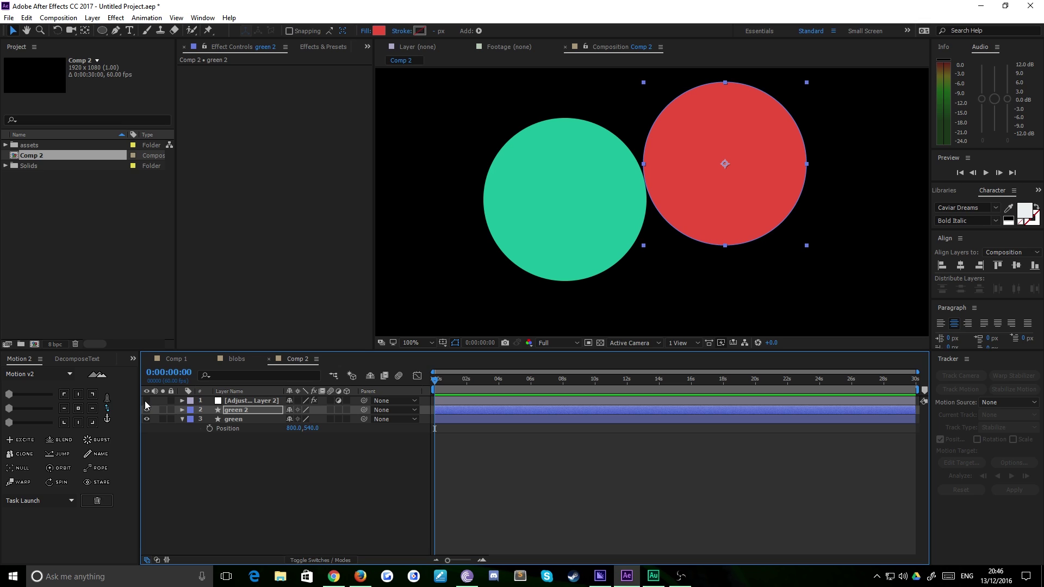
pyautogui.click(144, 400)
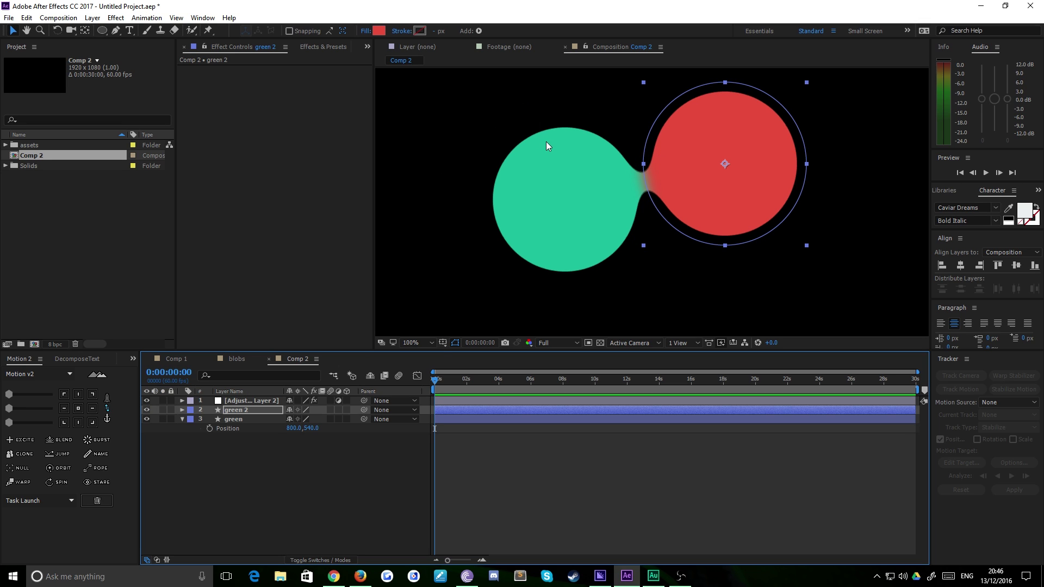
pyautogui.moveTo(739, 144); pyautogui.dragTo(728, 165)
# - Eyedrop the teal colour into green 2's fill and place it level beside the left circle
pyautogui.click(379, 31)
pyautogui.click(316, 147)
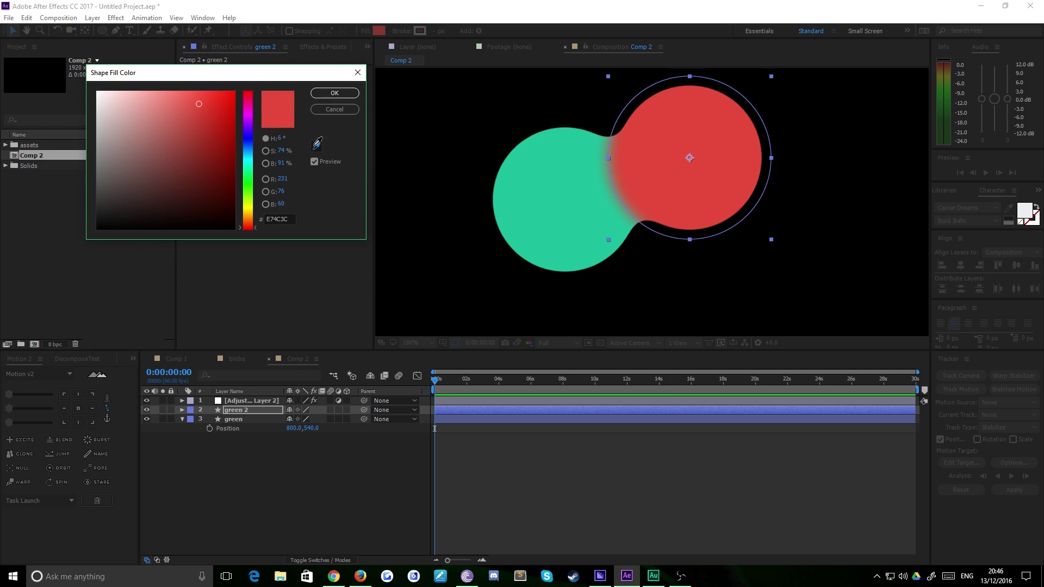
pyautogui.click(560, 196)
pyautogui.click(335, 97)
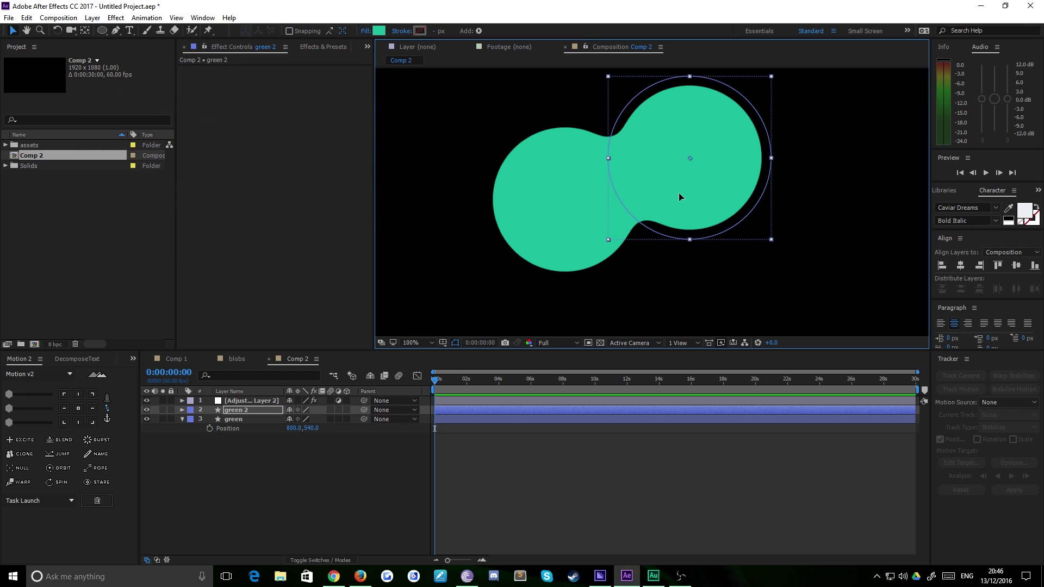
pyautogui.moveTo(678, 193); pyautogui.dragTo(690, 230)
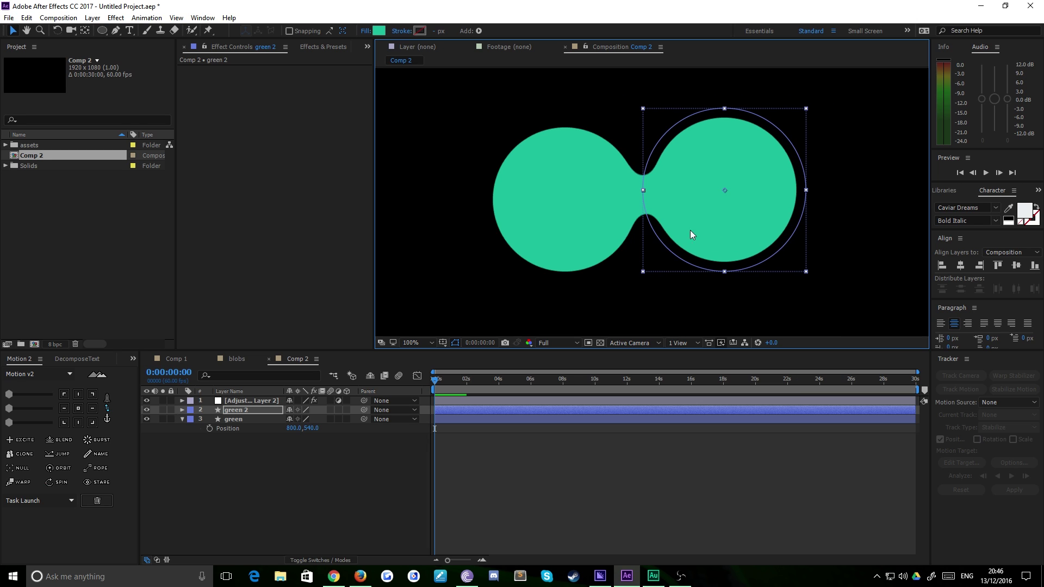
# - Set Adjustment Layer 2's Blurriness to 60 and Choke Matte to 40, then nudge green 2 right
pyautogui.click(249, 400)
pyautogui.click(290, 79)
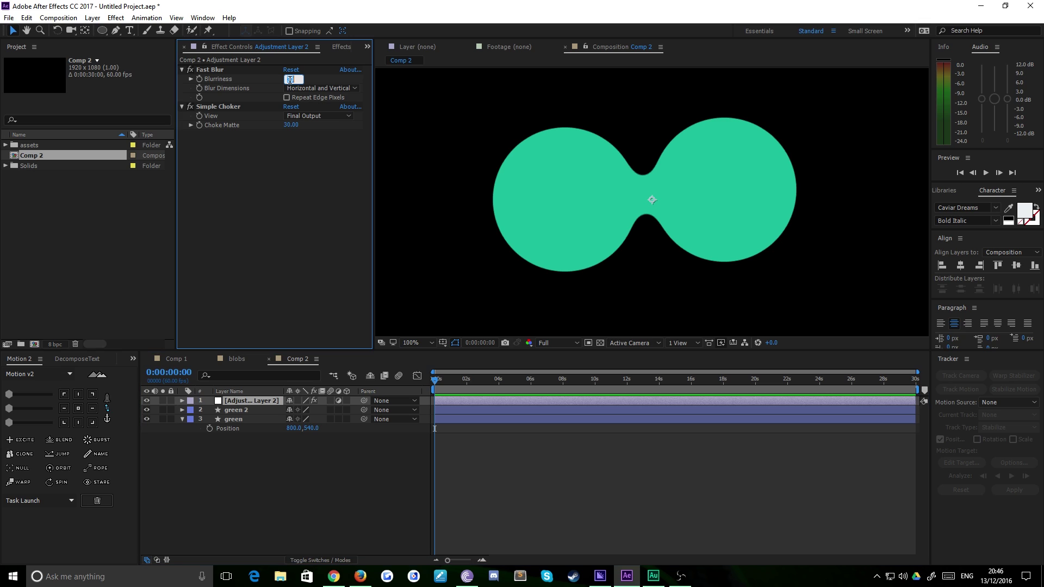
pyautogui.write('60')
pyautogui.press('Return')
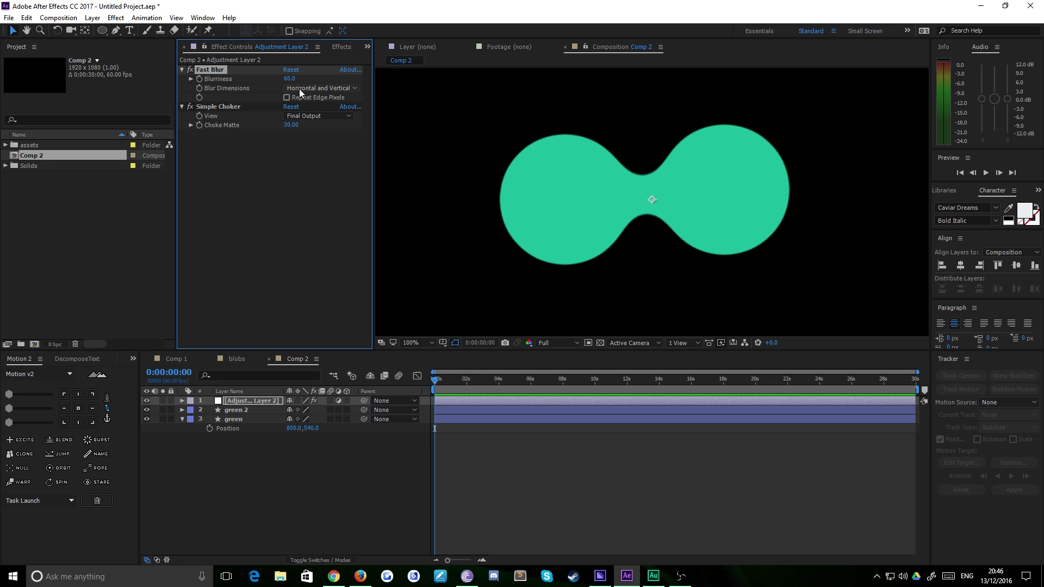
pyautogui.click(287, 125)
pyautogui.write('40')
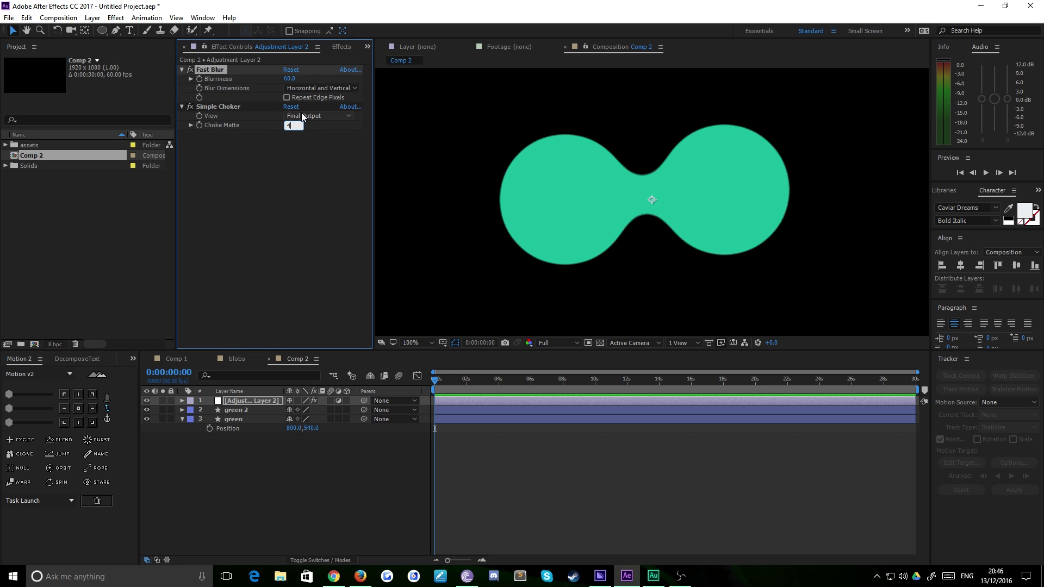
pyautogui.press('Return')
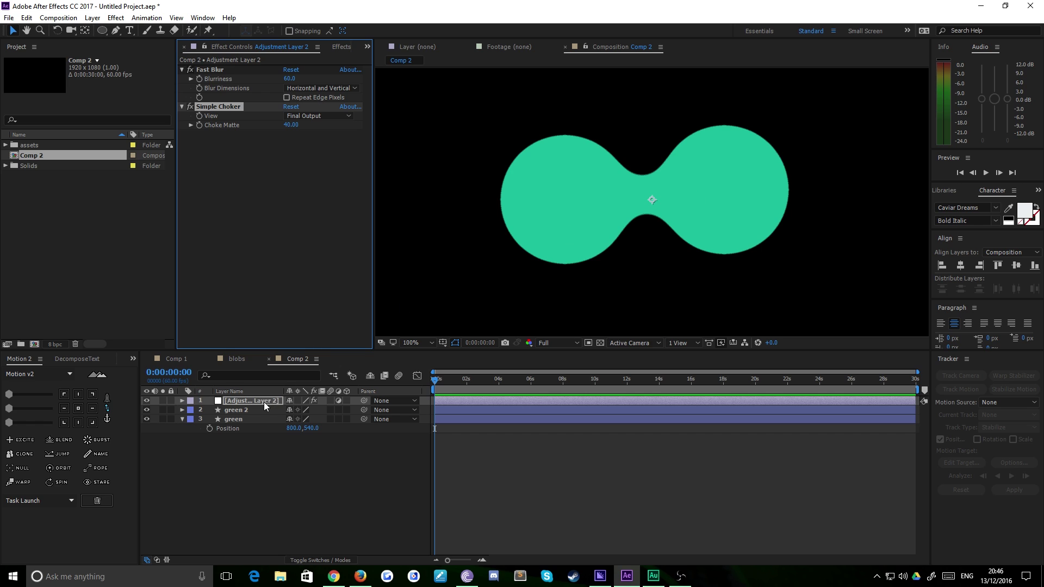
pyautogui.hotkey('ctrl', 'Down')
pyautogui.moveTo(696, 222)
pyautogui.mouseDown()
pyautogui.moveTo(750, 225)
pyautogui.moveTo(695, 233)
pyautogui.mouseUp()
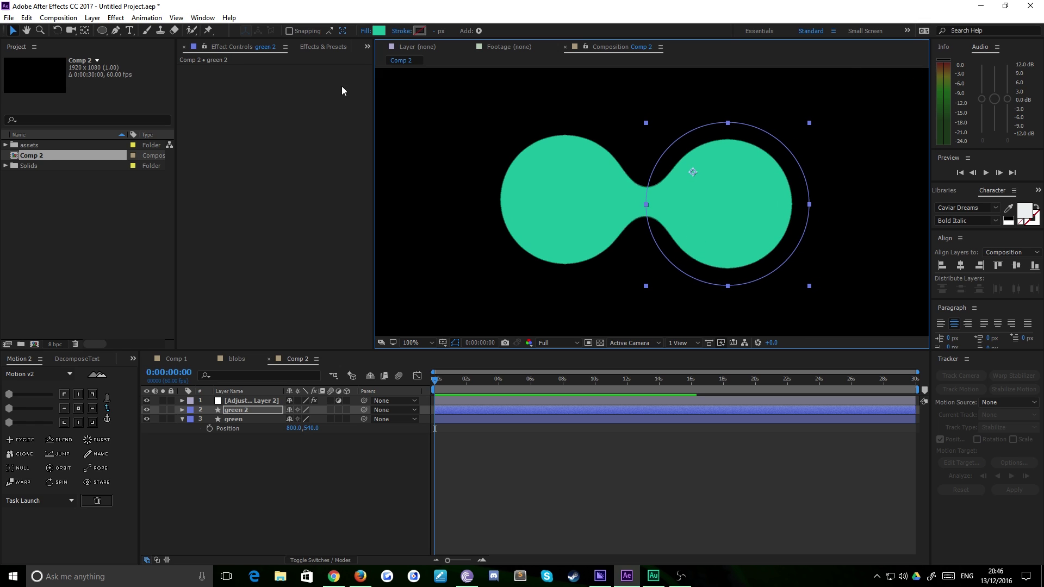
# - Lower Choke Matte to 20 and shift the green 2 circle slightly further right
pyautogui.click(252, 402)
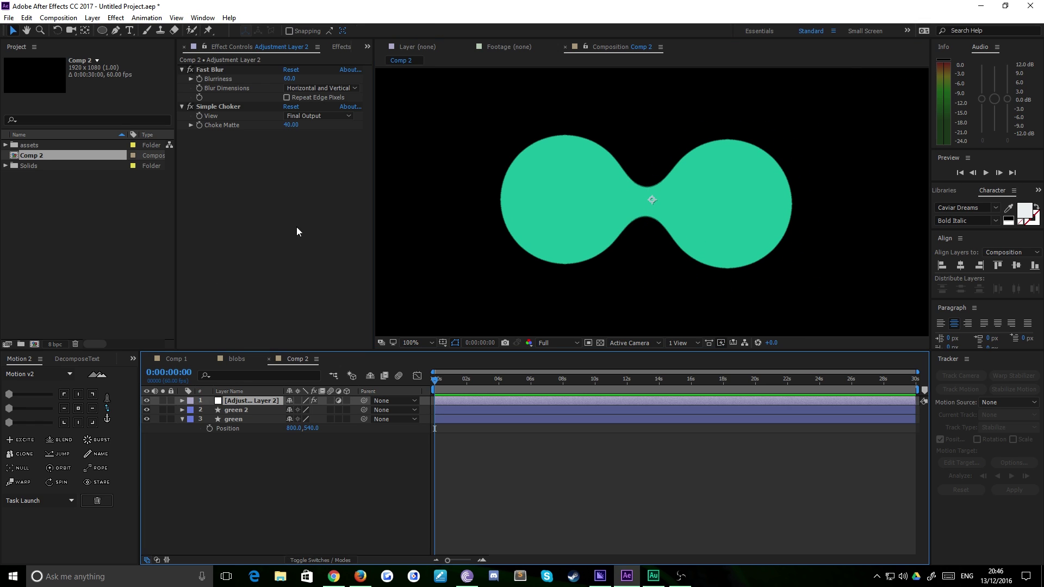
pyautogui.click(291, 125)
pyautogui.write('20')
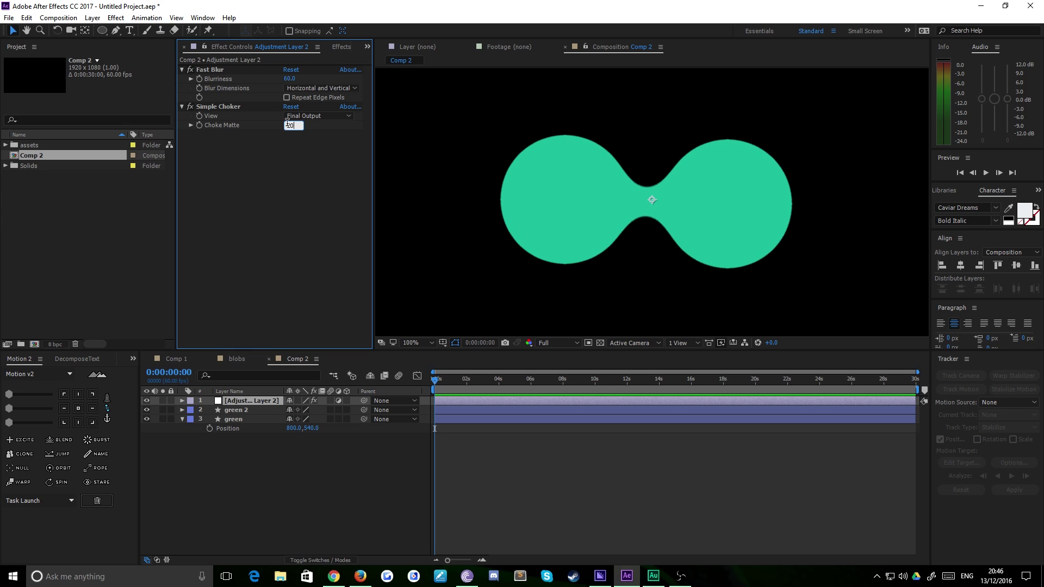
pyautogui.press('Return')
pyautogui.click(698, 207)
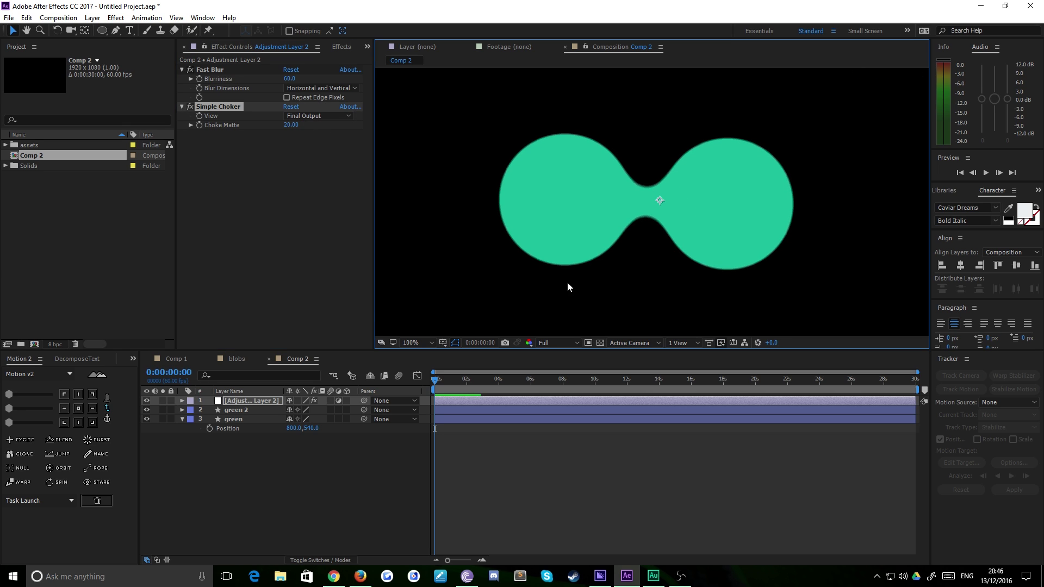
pyautogui.click(237, 411)
pyautogui.moveTo(713, 235); pyautogui.dragTo(716, 238)
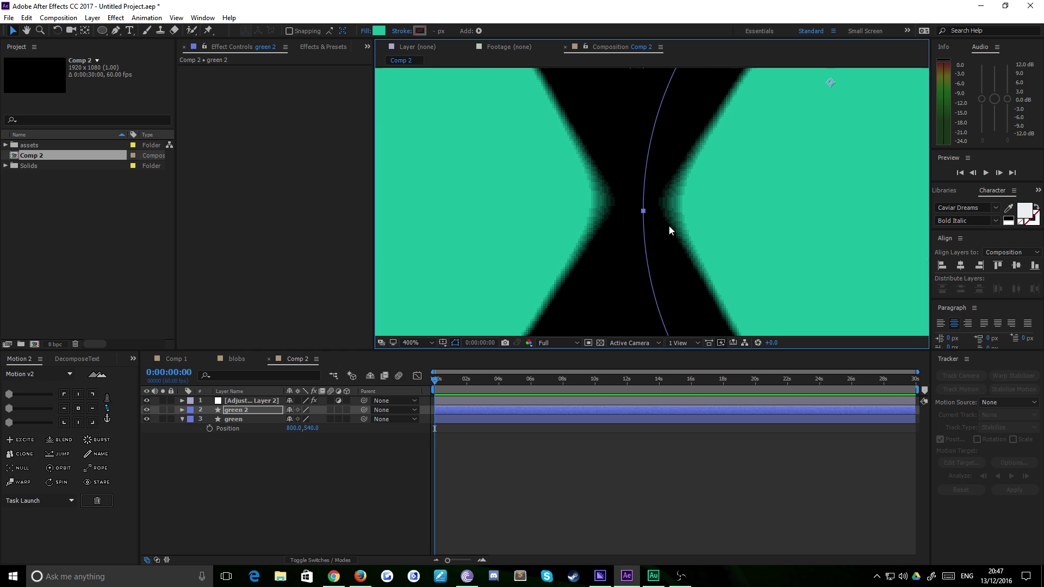
# - Drag the adjustment layer's Blurriness value lower to sharpen the blob edges
pyautogui.scroll(3, 669, 226)
pyautogui.scroll(-5, 656, 228)
pyautogui.scroll(2, 710, 185)
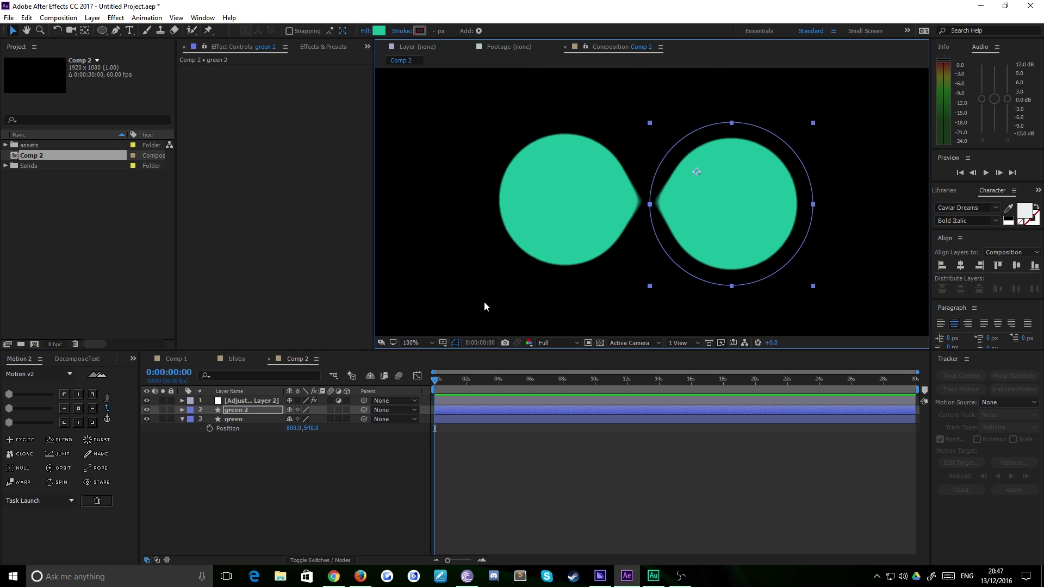
pyautogui.click(236, 403)
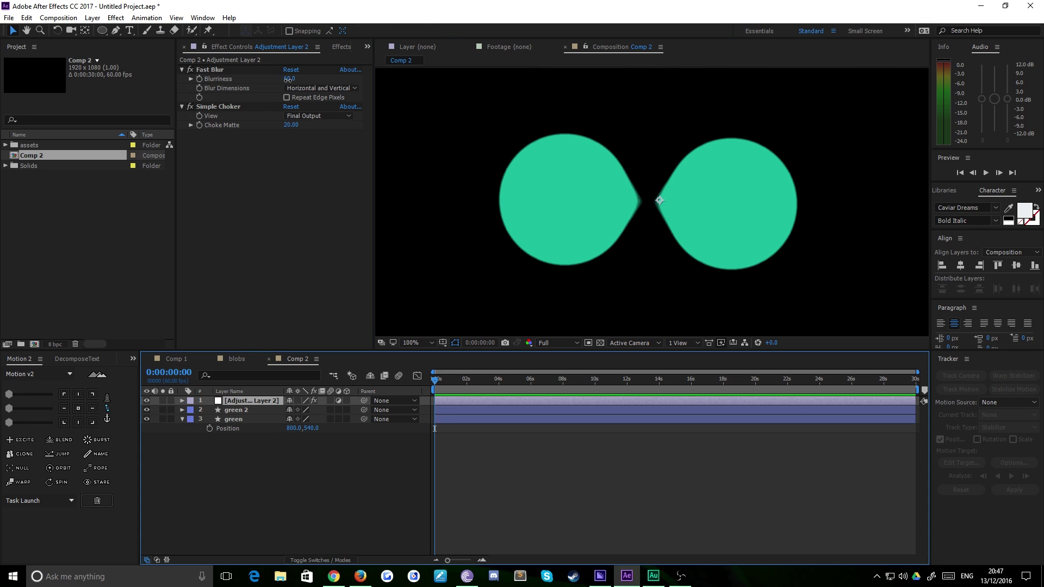
pyautogui.moveTo(289, 78); pyautogui.dragTo(200, 70)
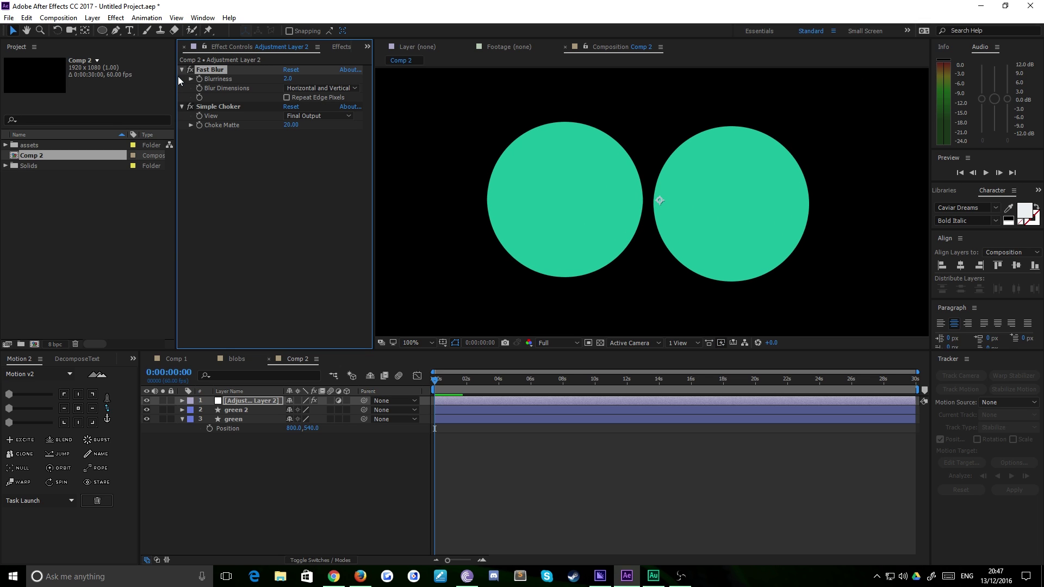
# - Undo the recent effect edits so Blurriness and Choke Matte return to 30
pyautogui.hotkey('ctrl', 'Down')
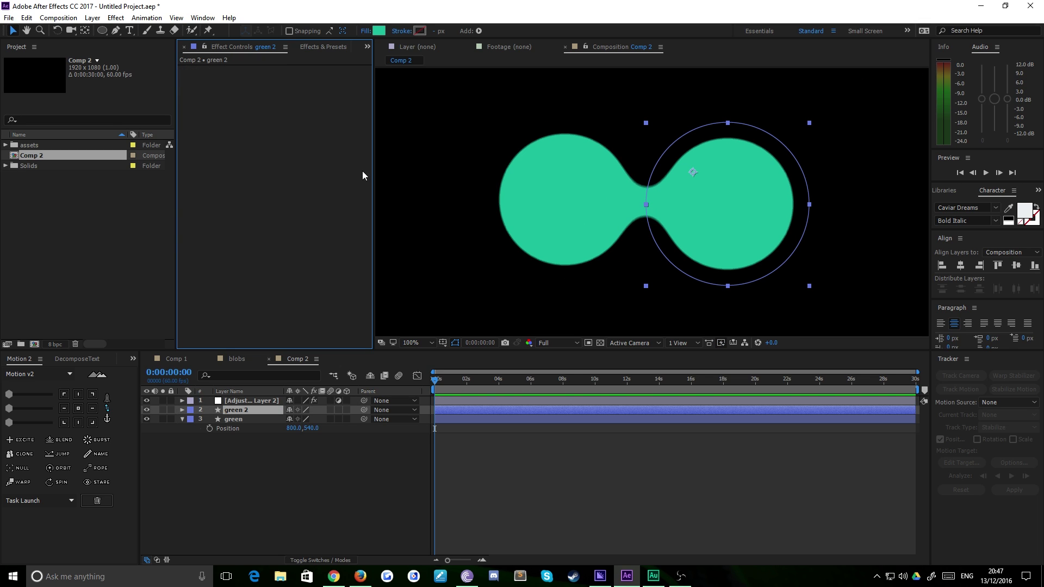
pyautogui.hotkey('ctrl', 'Up')
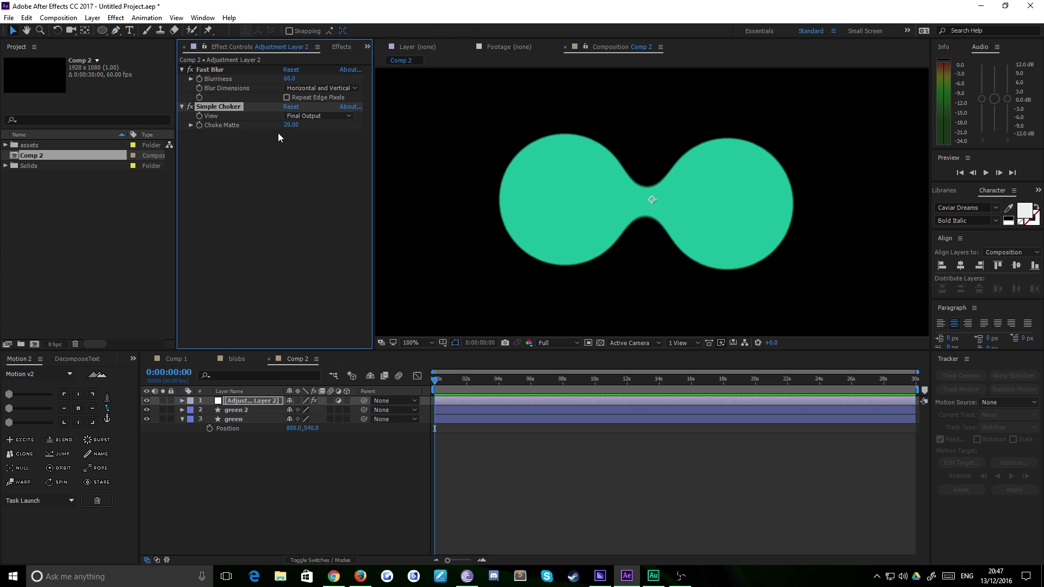
pyautogui.hotkey('ctrl', 'Down')
pyautogui.hotkey('ctrl', 'Up')
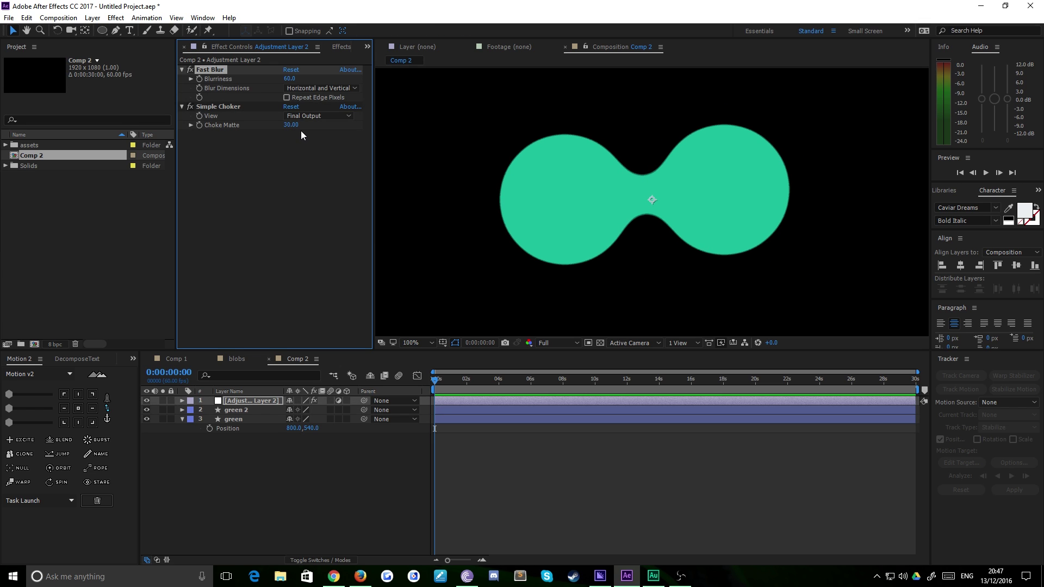
pyautogui.hotkey('ctrl', 'z')
pyautogui.press(',')
pyautogui.press(',')
pyautogui.press(',')
pyautogui.press(',')
pyautogui.press(',')
pyautogui.press(',')
# - Drag green 2 over the left circle so they overlap, then switch to Comp 1
pyautogui.click(637, 249)
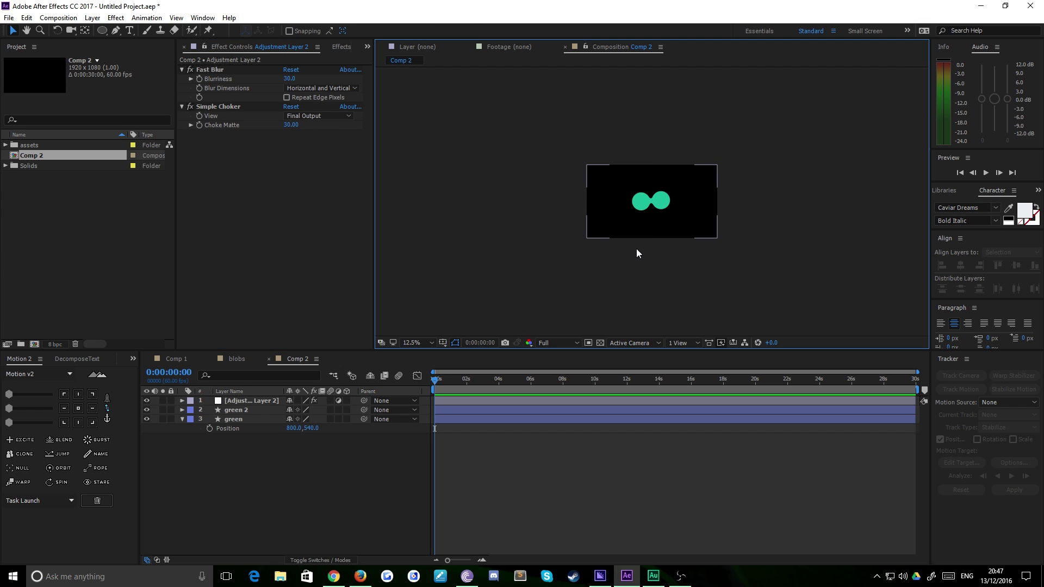
pyautogui.press('.')
pyautogui.press('.')
pyautogui.press('.')
pyautogui.moveTo(659, 209); pyautogui.dragTo(525, 203)
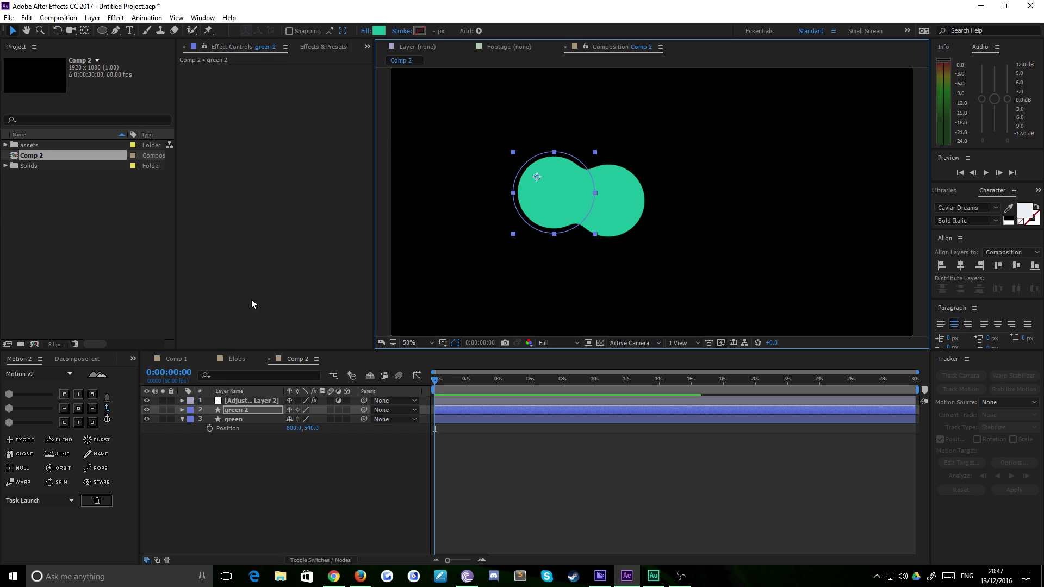
pyautogui.click(172, 364)
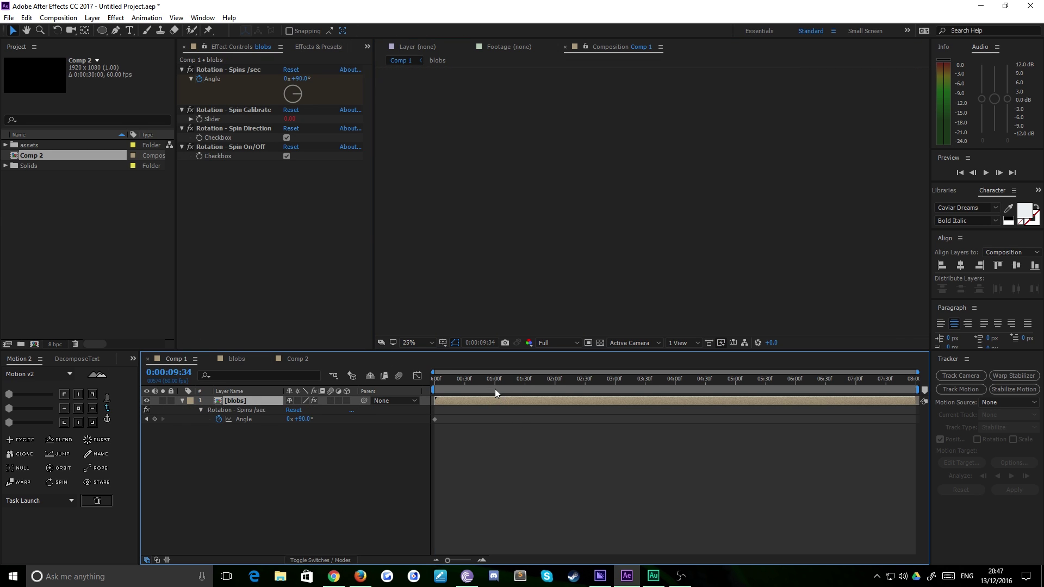
# - Scrub the Comp 1 timeline to preview the spinning yellow blobs, then deselect the blobs layer
pyautogui.moveTo(492, 380); pyautogui.dragTo(578, 380)
pyautogui.scroll(4, 635, 208)
pyautogui.scroll(-4, 614, 262)
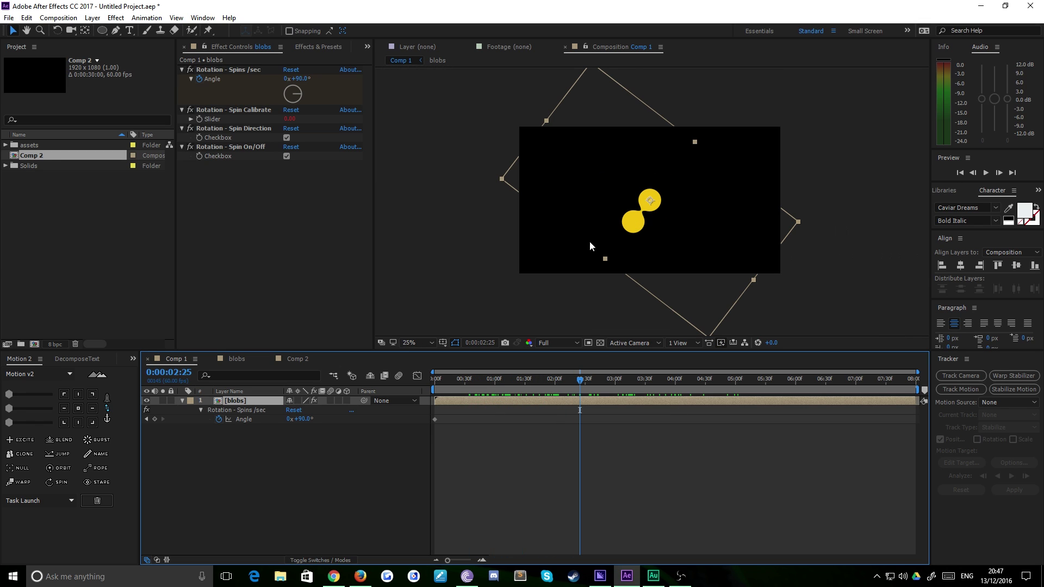
pyautogui.click(460, 228)
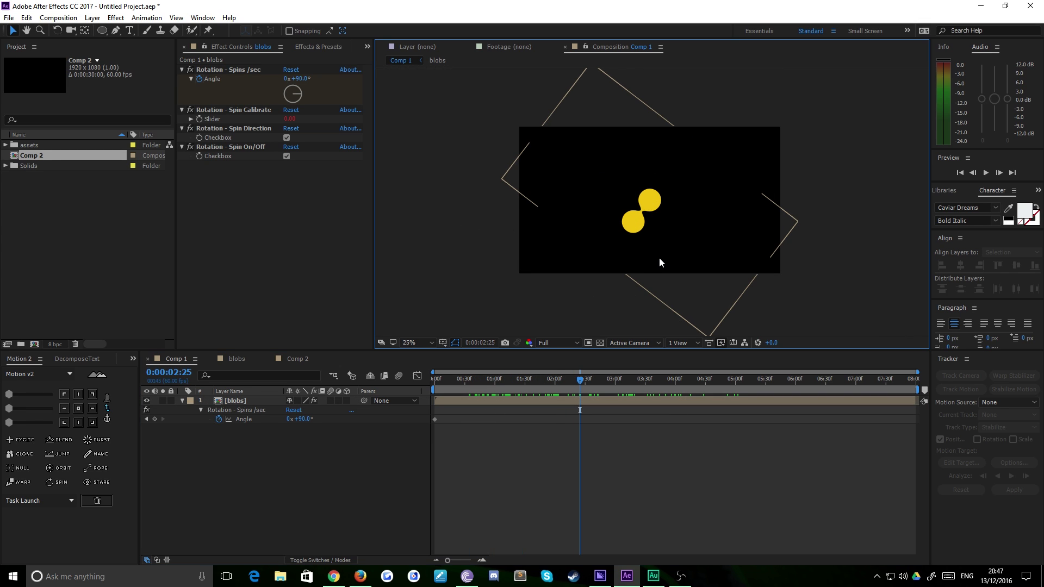